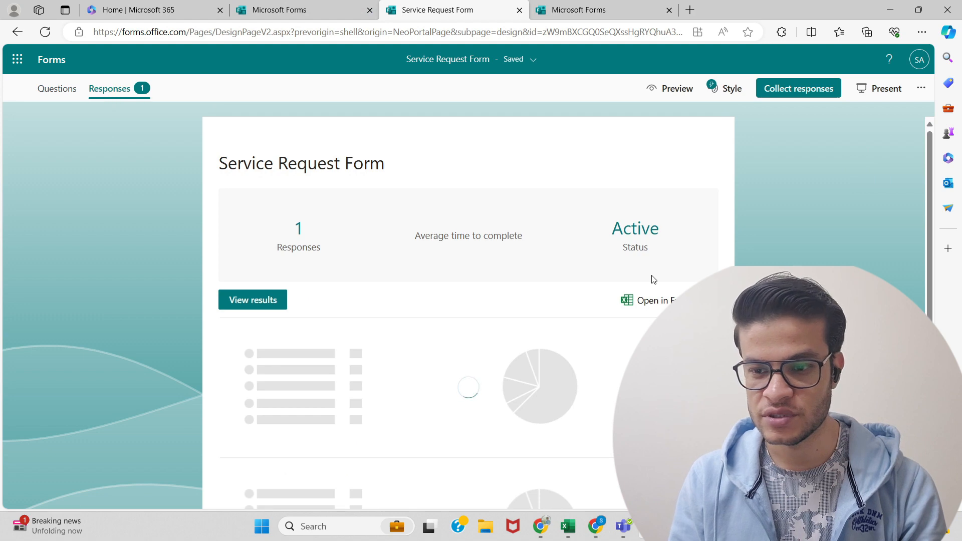
# Open the Service Request Form's collected responses in Excel.
pyautogui.click(649, 302)
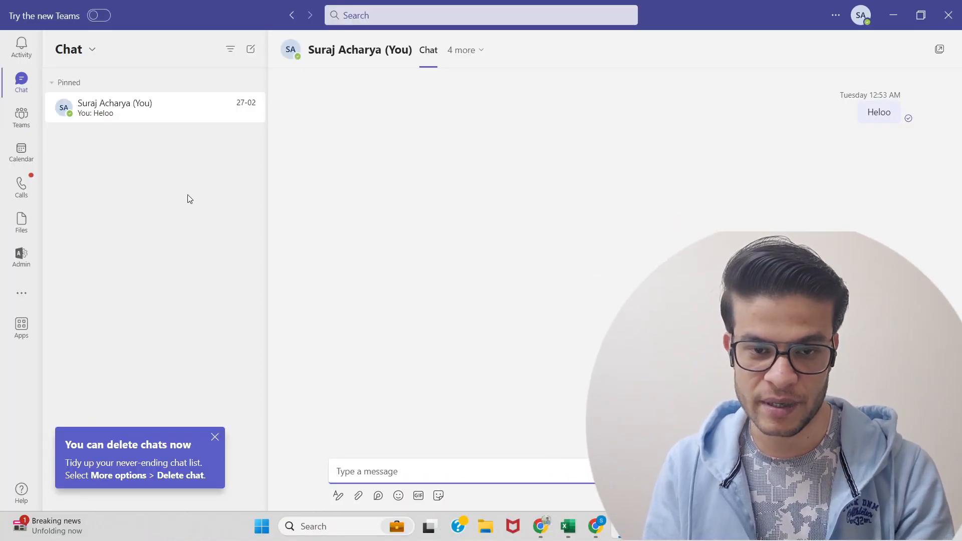
# Switch to Microsoft Teams and start creating a private team from scratch.
pyautogui.click(21, 124)
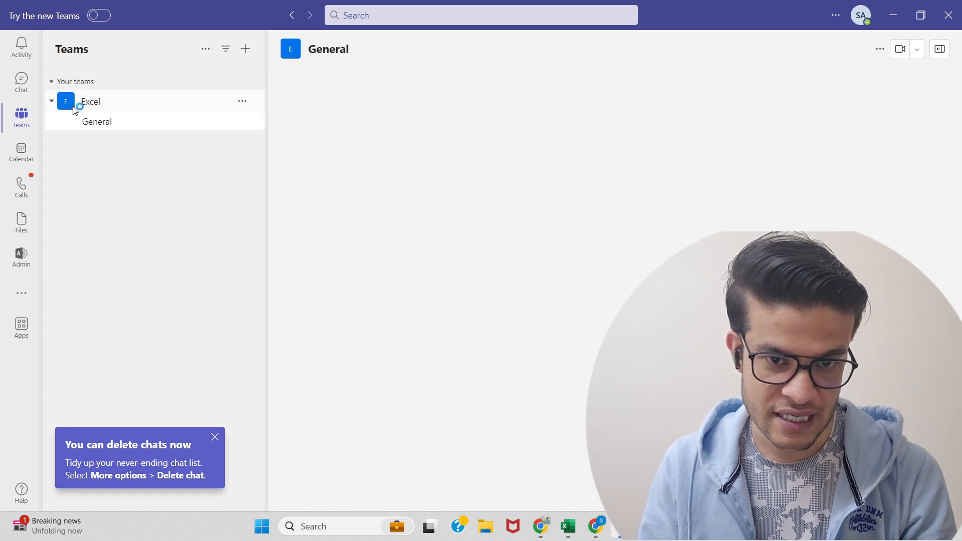
pyautogui.click(51, 103)
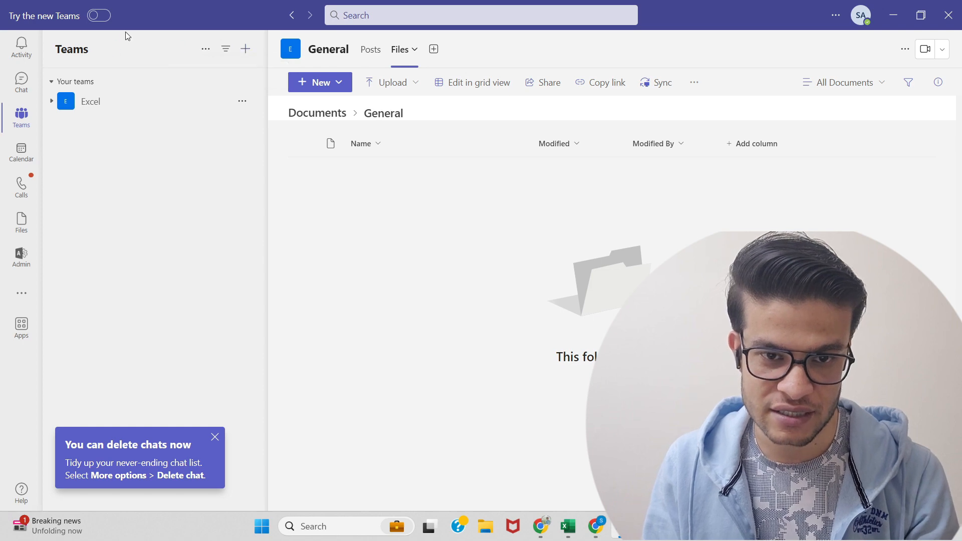
pyautogui.click(245, 49)
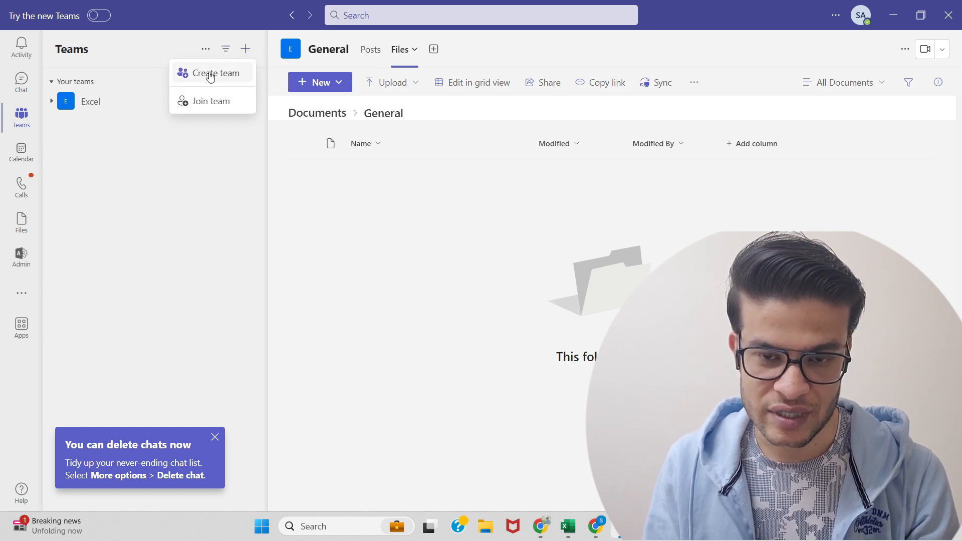
pyautogui.click(209, 71)
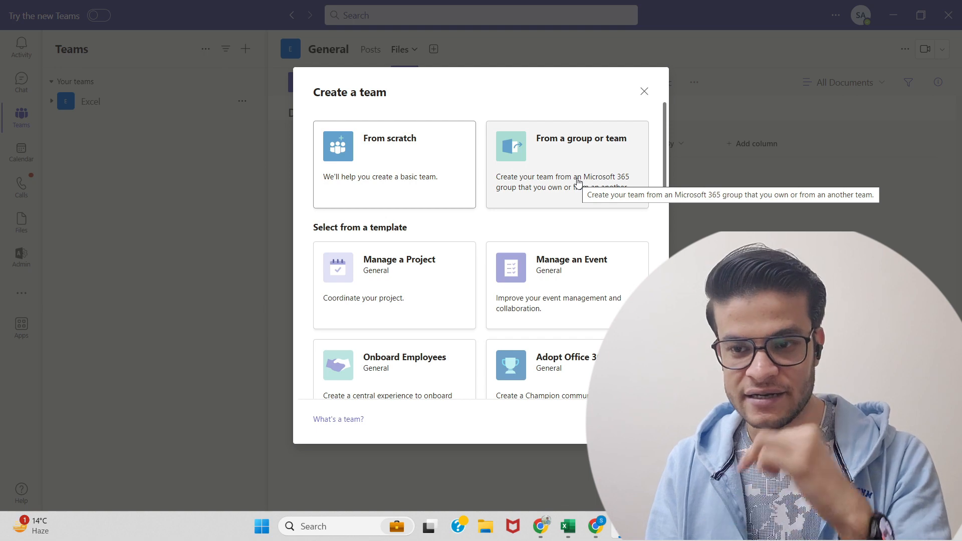
pyautogui.click(378, 168)
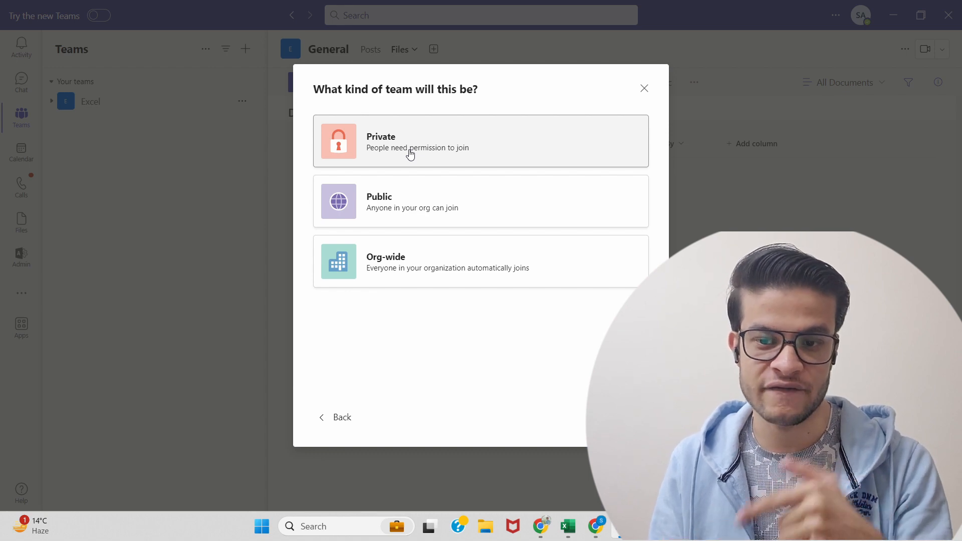
pyautogui.click(378, 149)
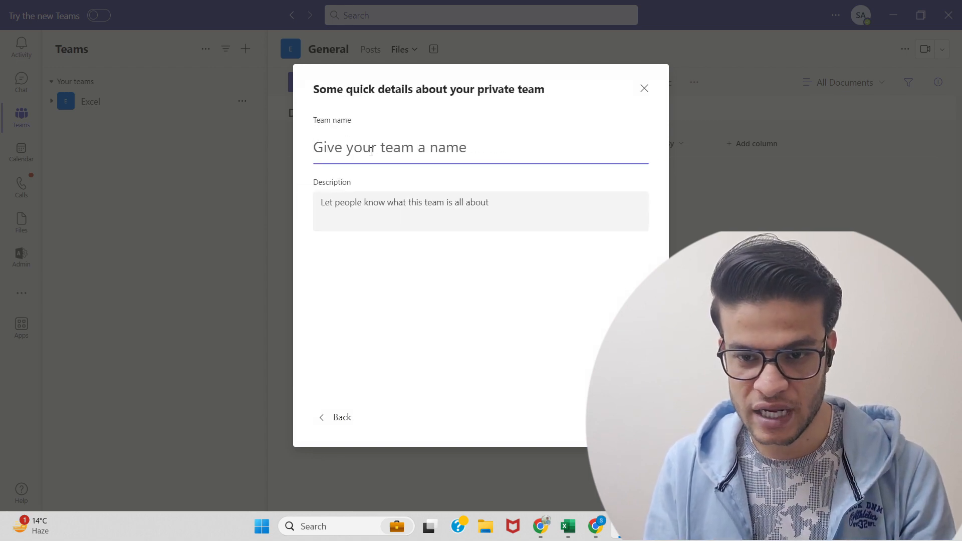
# Name the team "MS Form", describe it as "All MS form will be stored here.", and create it without adding members.
pyautogui.write('M')
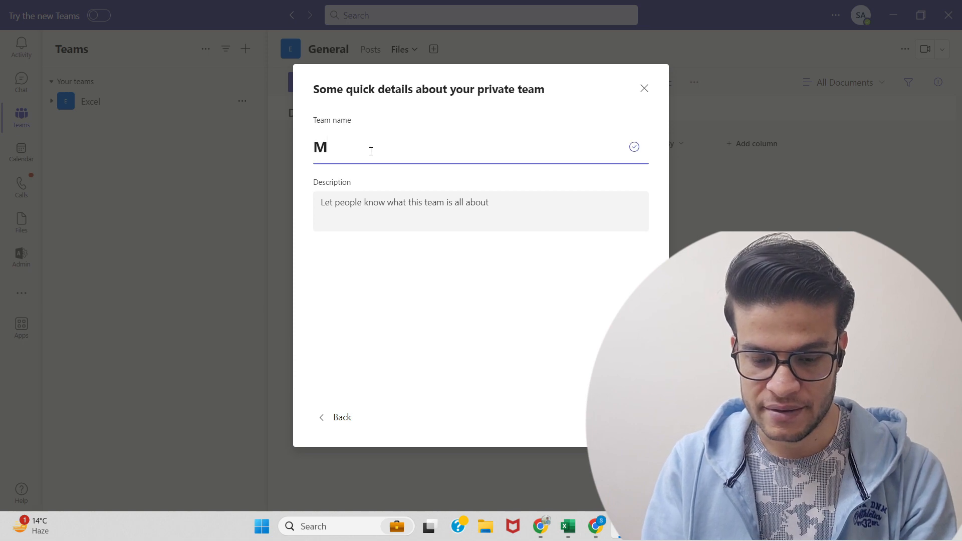
pyautogui.write('s')
pyautogui.press('BackSpace')
pyautogui.write('S ')
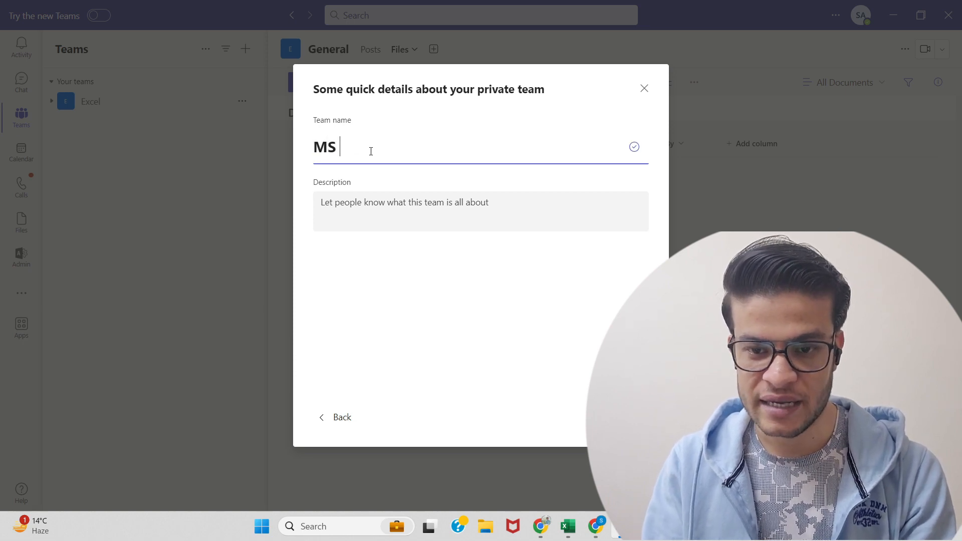
pyautogui.write('Form')
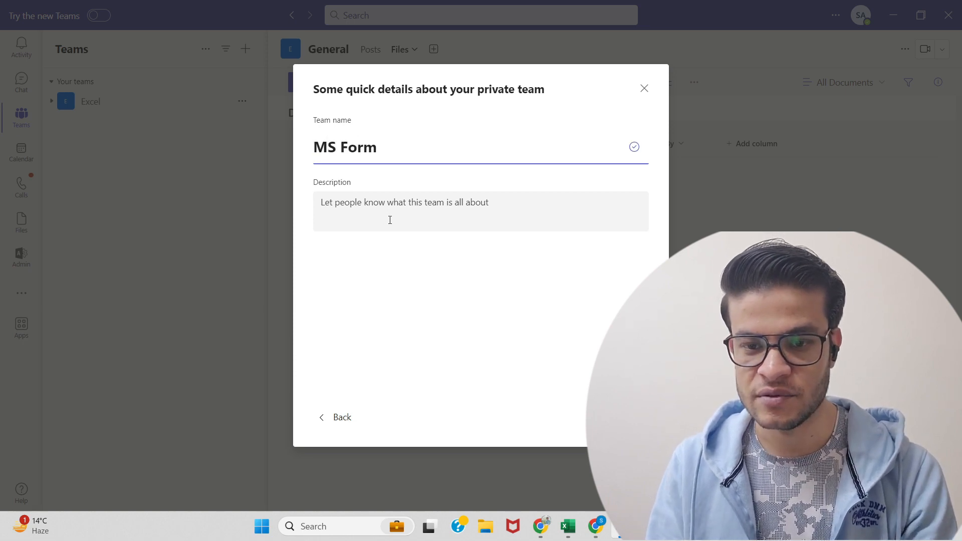
pyautogui.click(380, 205)
pyautogui.write('All MS form will be stored he')
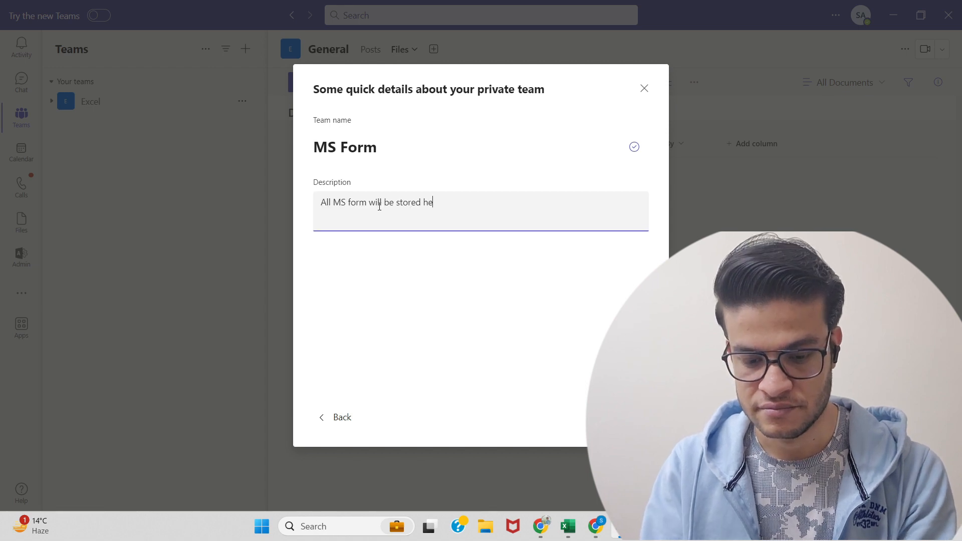
pyautogui.write('re.')
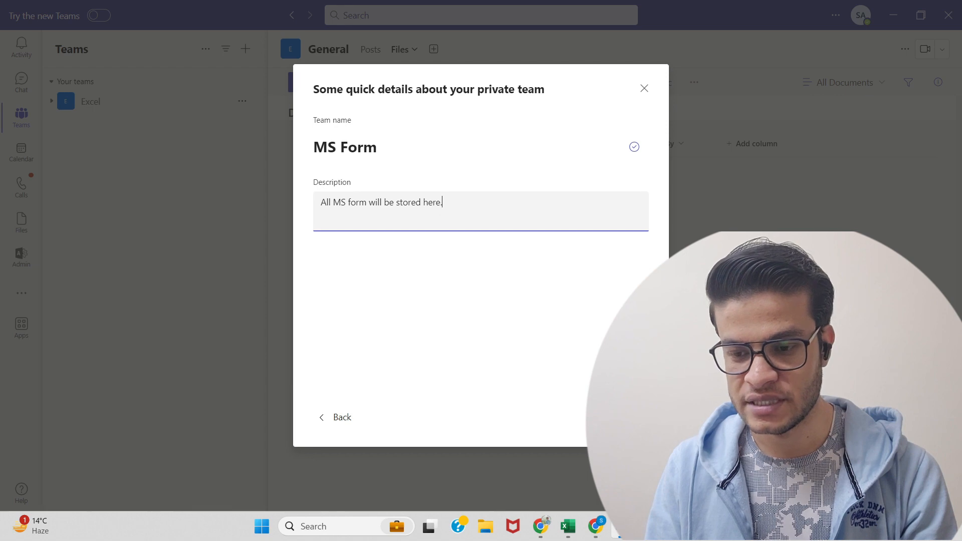
pyautogui.click(620, 418)
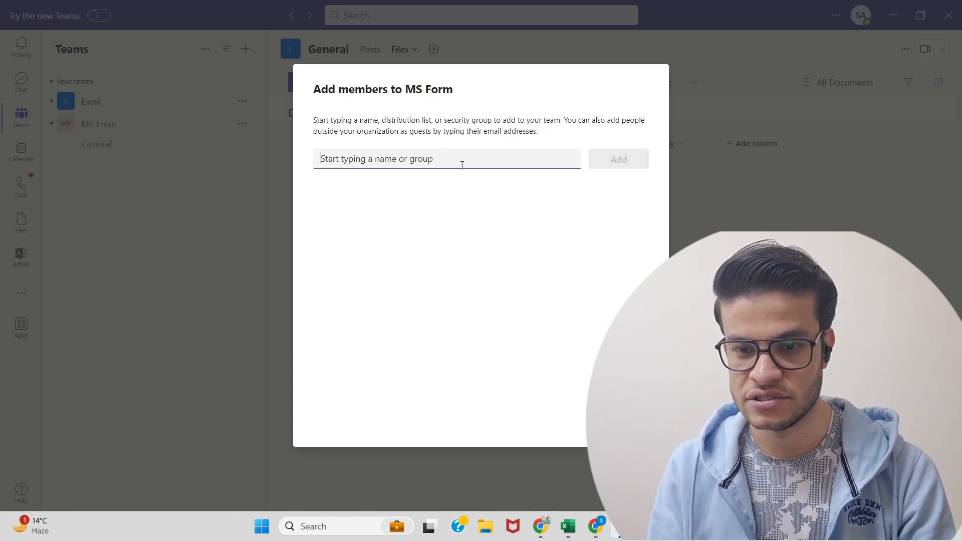
pyautogui.click(619, 418)
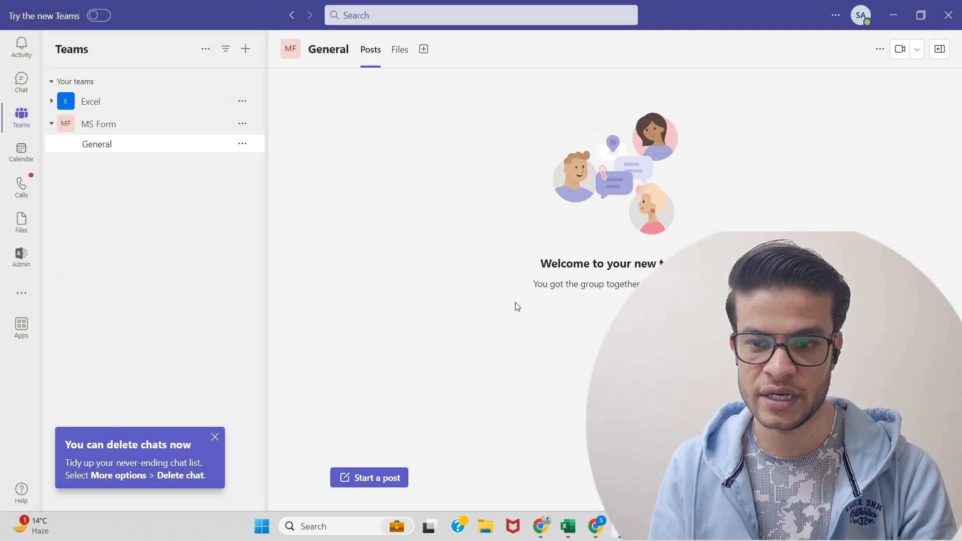
pyautogui.click(132, 124)
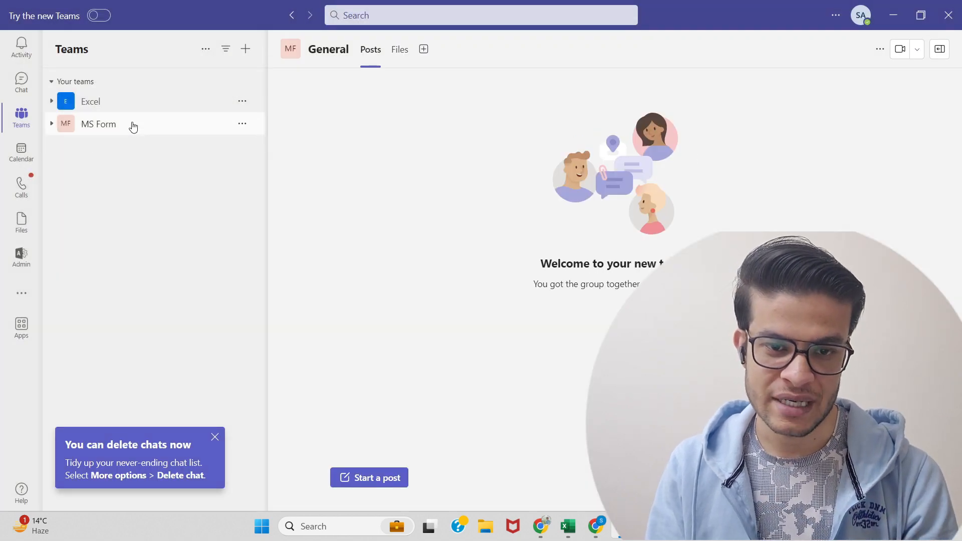
# Switch back to Edge, open the Forms home page from Microsoft 365, and close the old Service Request Form page.
pyautogui.click(650, 526)
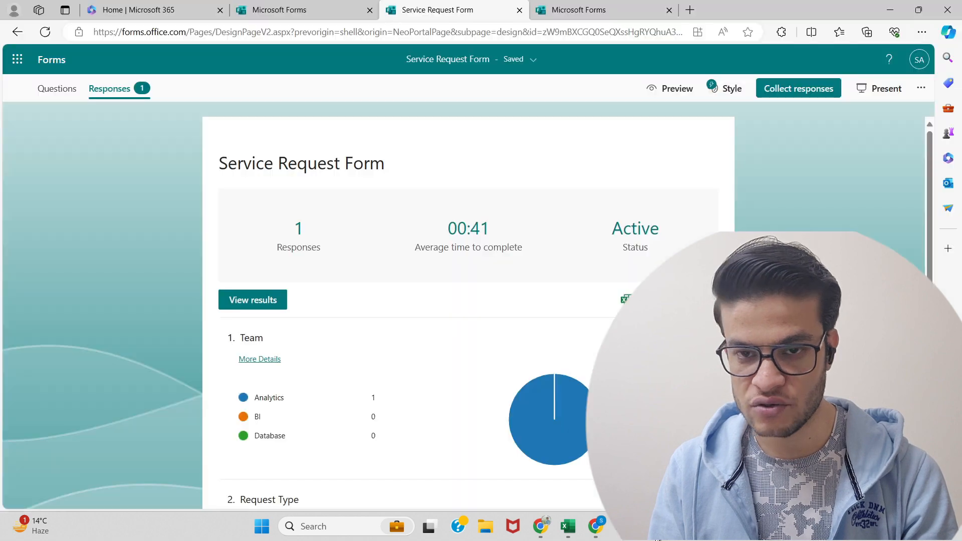
pyautogui.click(133, 10)
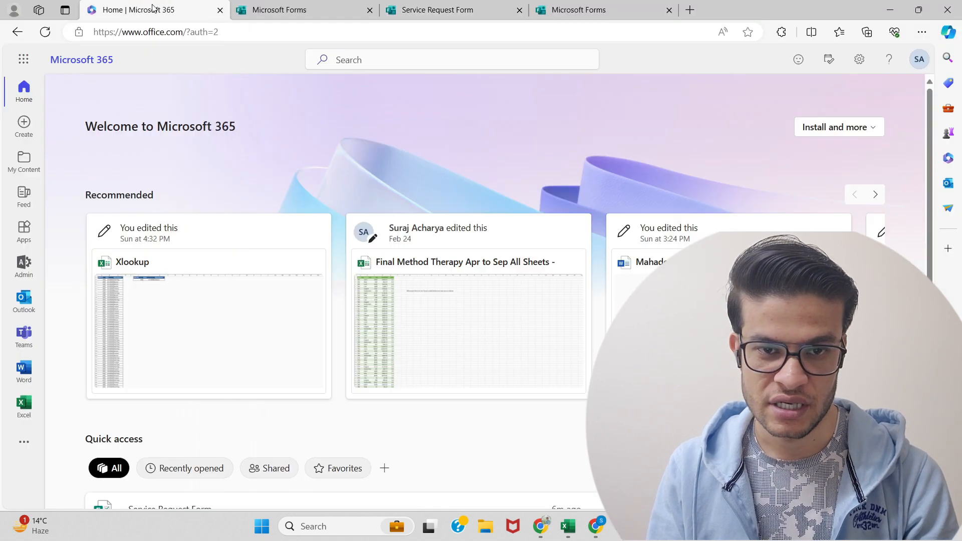
pyautogui.click(24, 60)
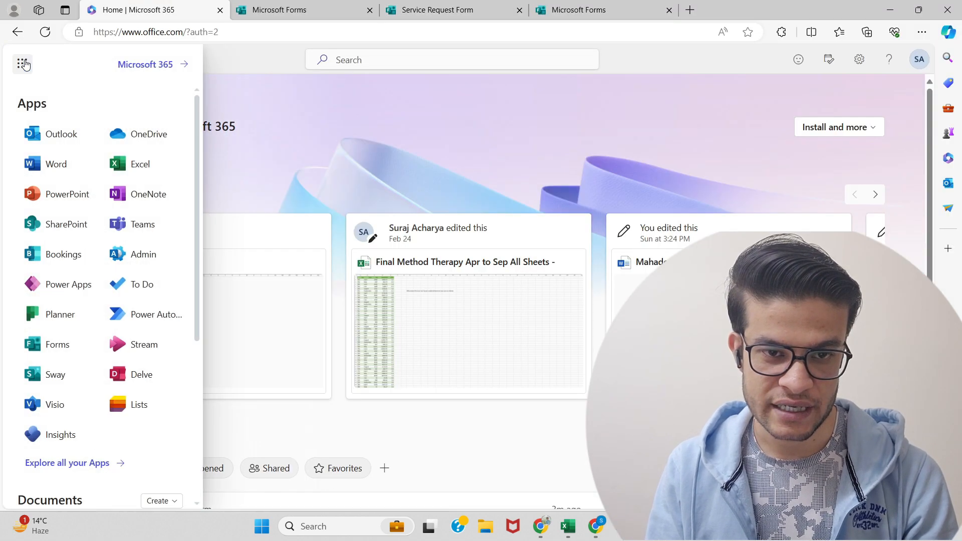
pyautogui.click(48, 348)
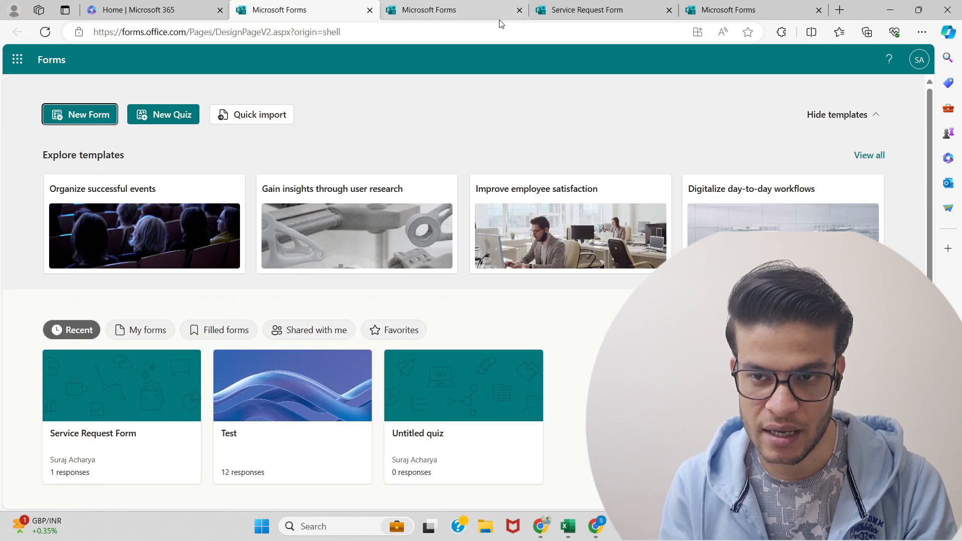
pyautogui.click(519, 10)
pyautogui.click(519, 10)
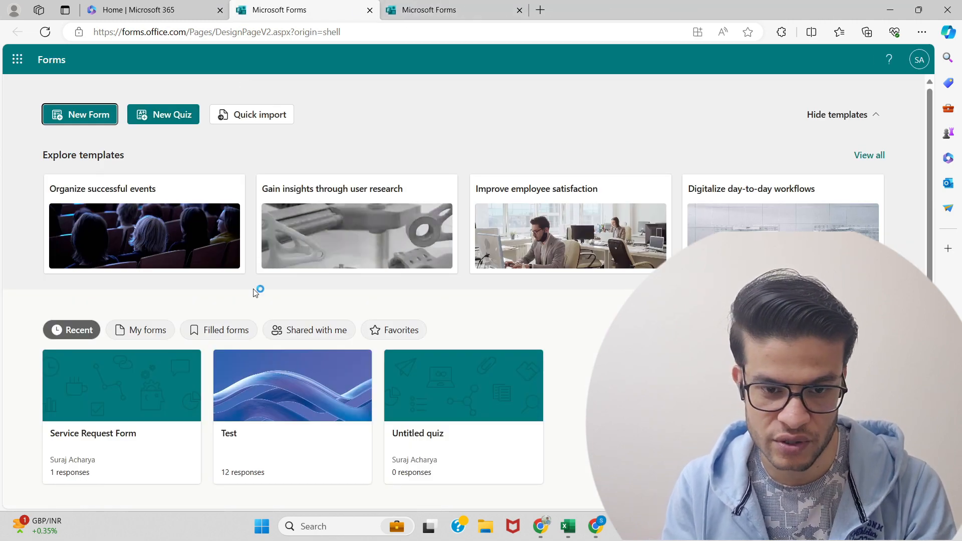
# Move the Service Request Form to the MS Form group.
pyautogui.scroll(-1, 166, 392)
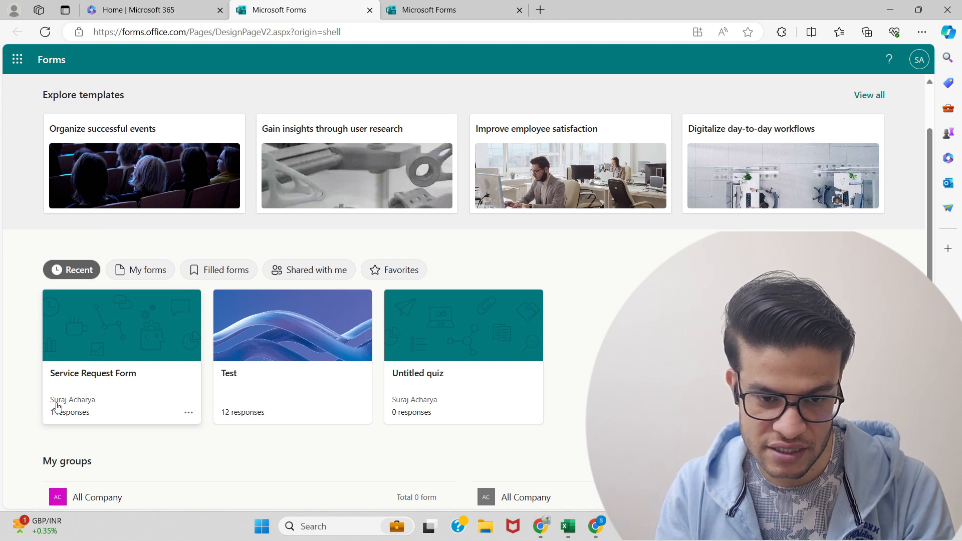
pyautogui.click(189, 414)
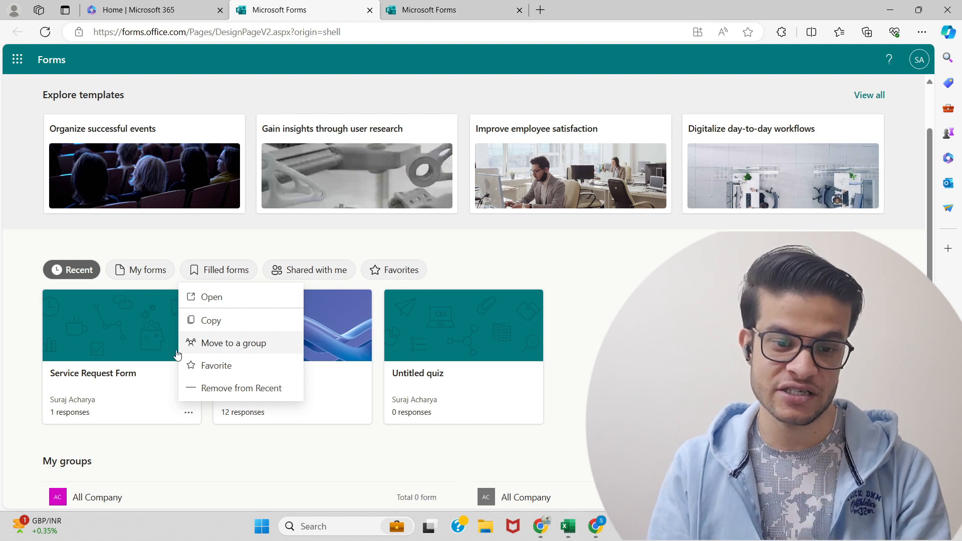
pyautogui.click(114, 443)
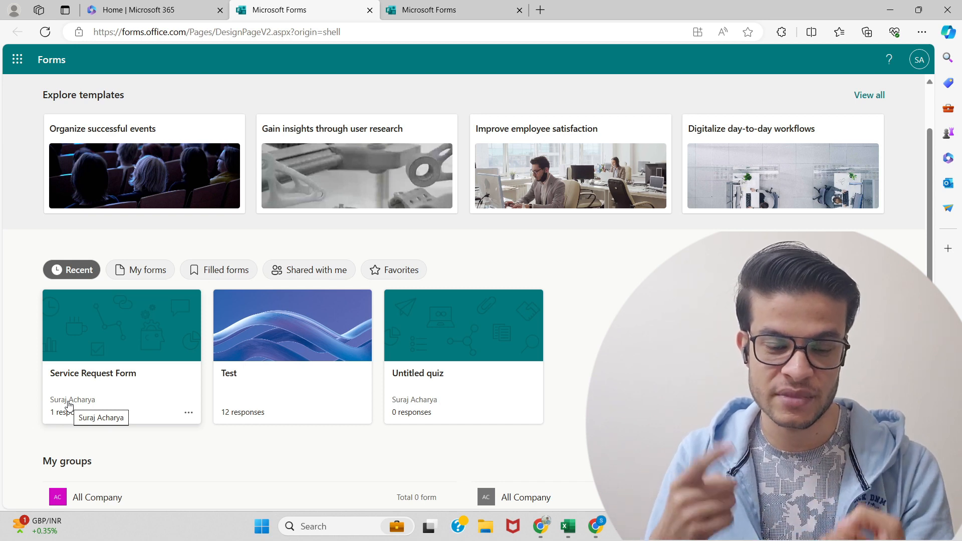
pyautogui.click(188, 412)
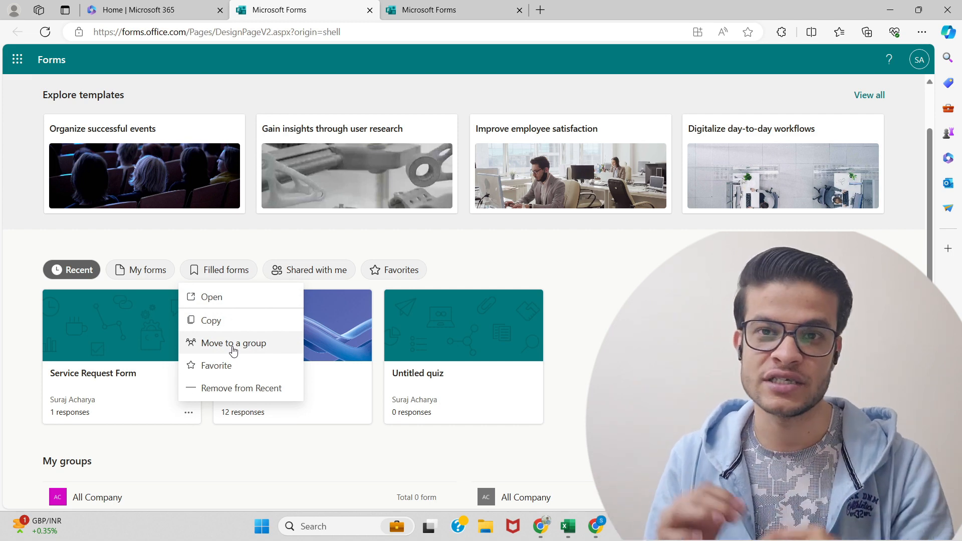
pyautogui.click(206, 344)
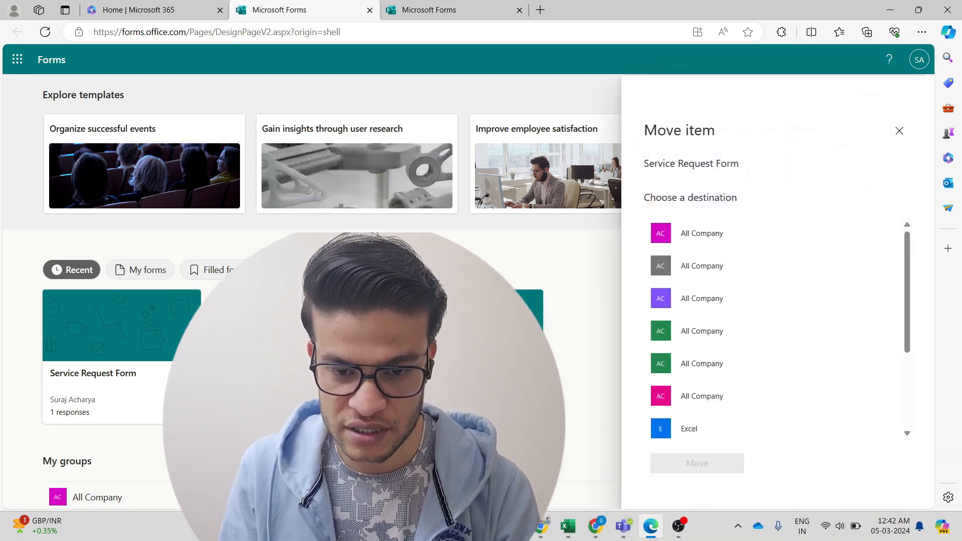
pyautogui.scroll(-3, 734, 375)
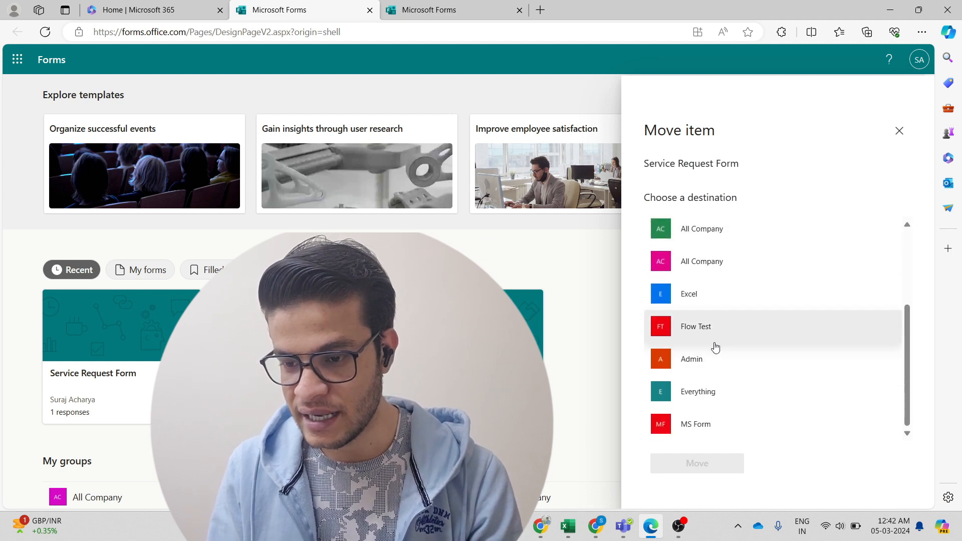
pyautogui.click(694, 427)
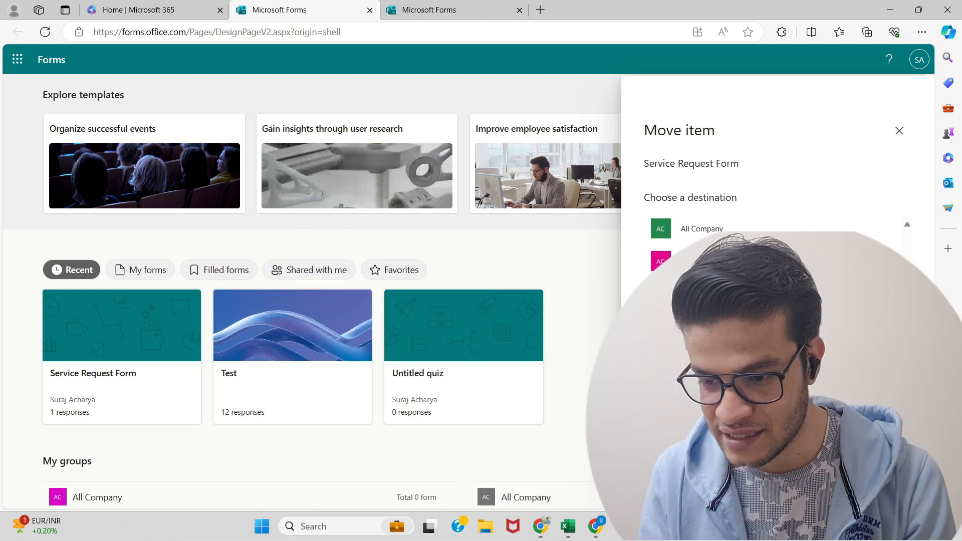
pyautogui.click(680, 475)
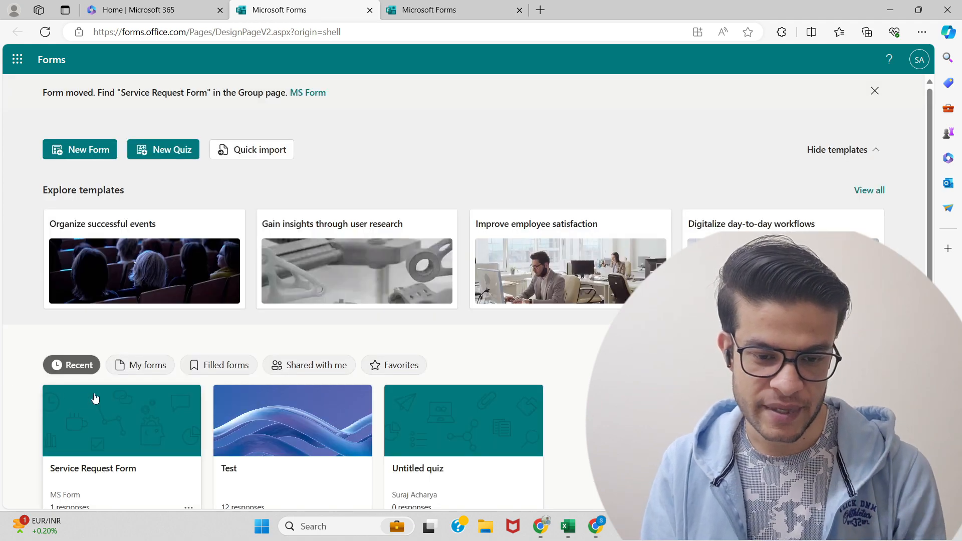
# Open the moved Service Request Form, close the duplicate page, and display the form's responses.
pyautogui.scroll(-2, 110, 400)
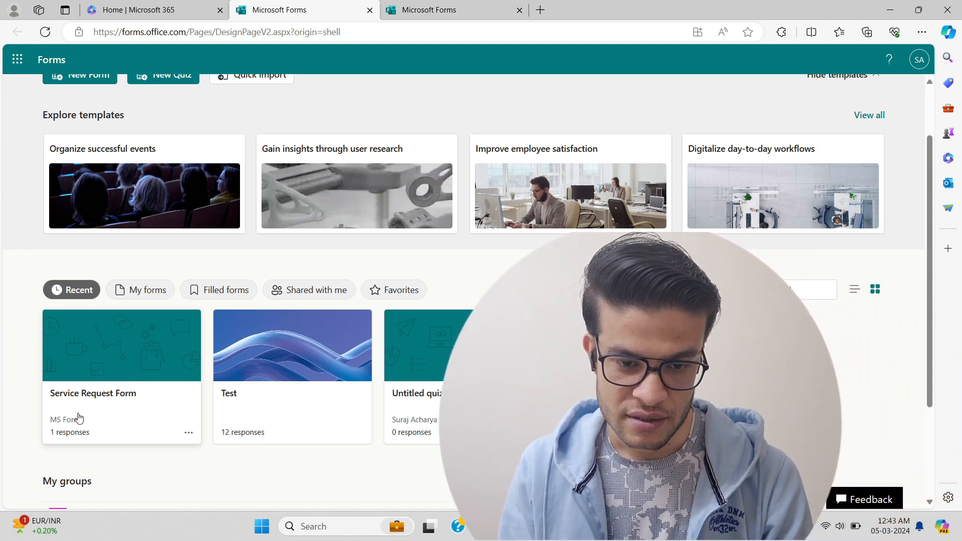
pyautogui.click(130, 392)
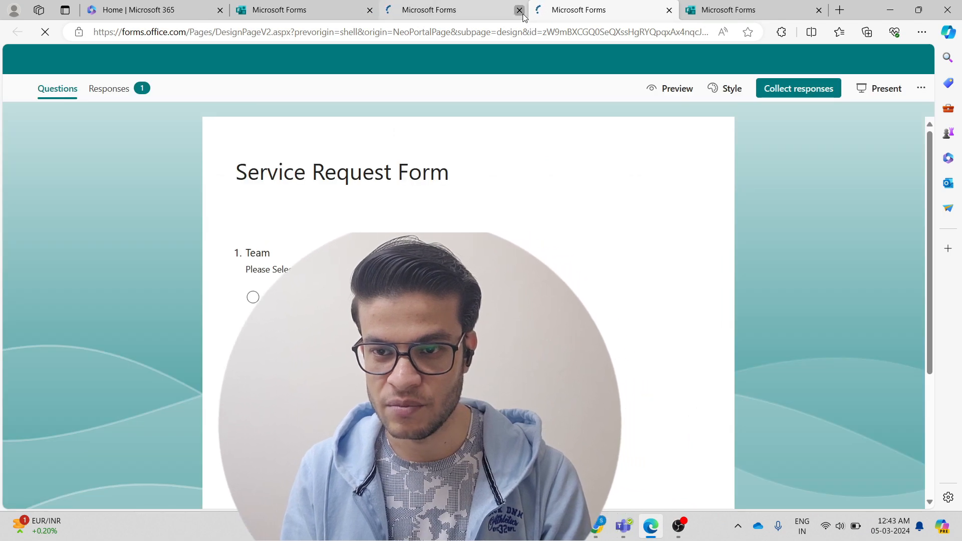
pyautogui.click(521, 12)
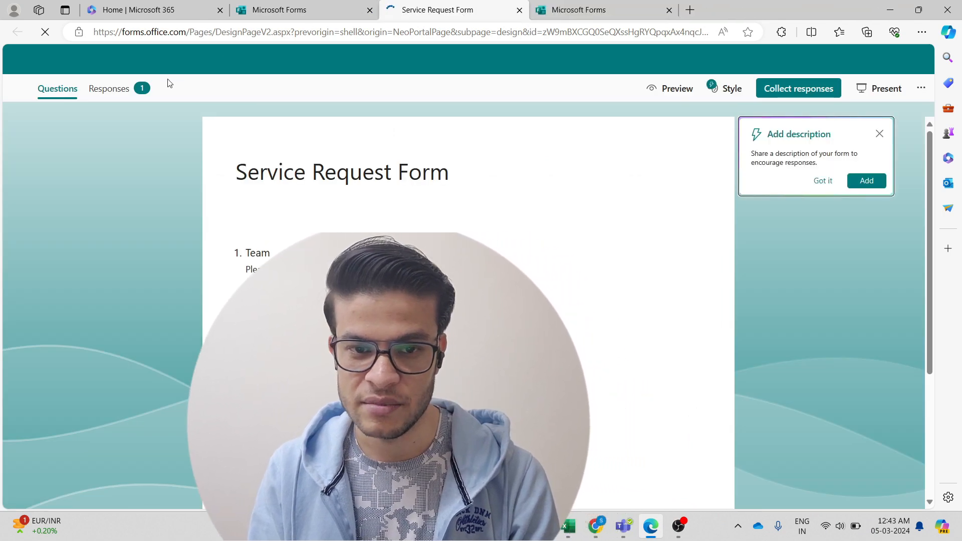
pyautogui.click(109, 90)
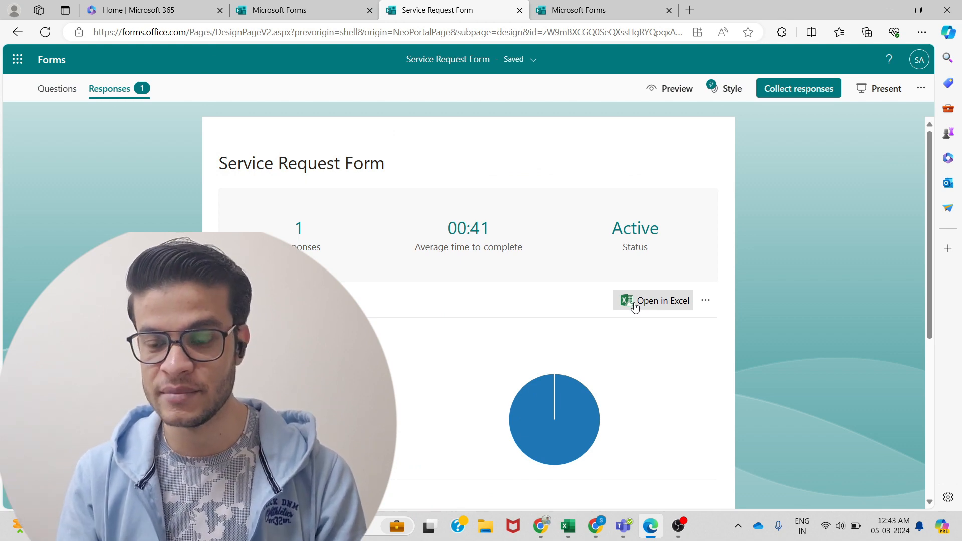
# Open the form's responses in Excel for the web and choose the Editing mode for the workbook.
pyautogui.click(646, 302)
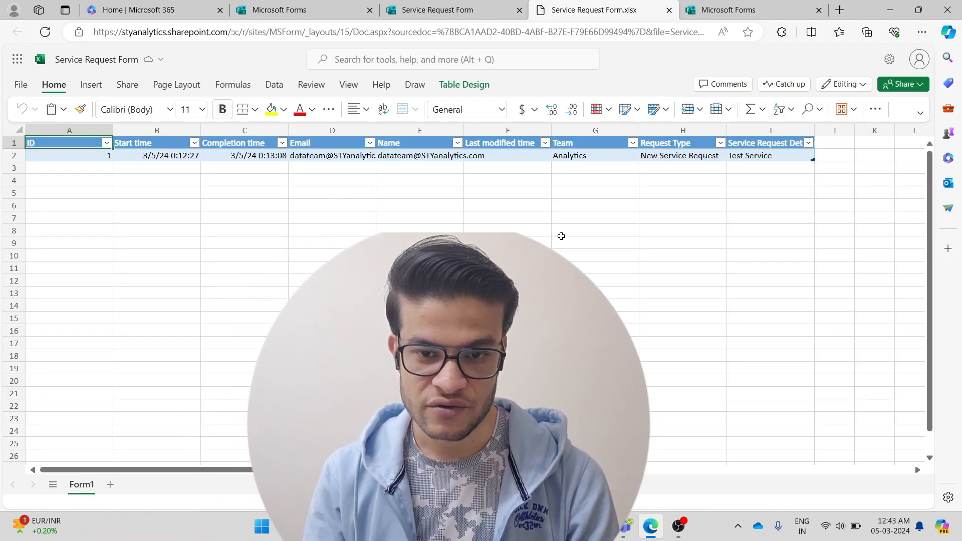
pyautogui.click(860, 86)
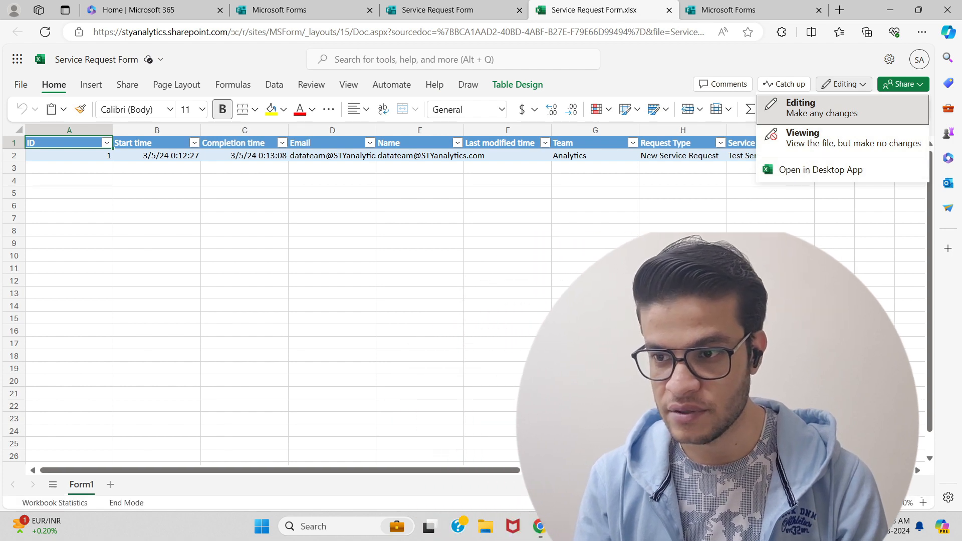
pyautogui.click(858, 111)
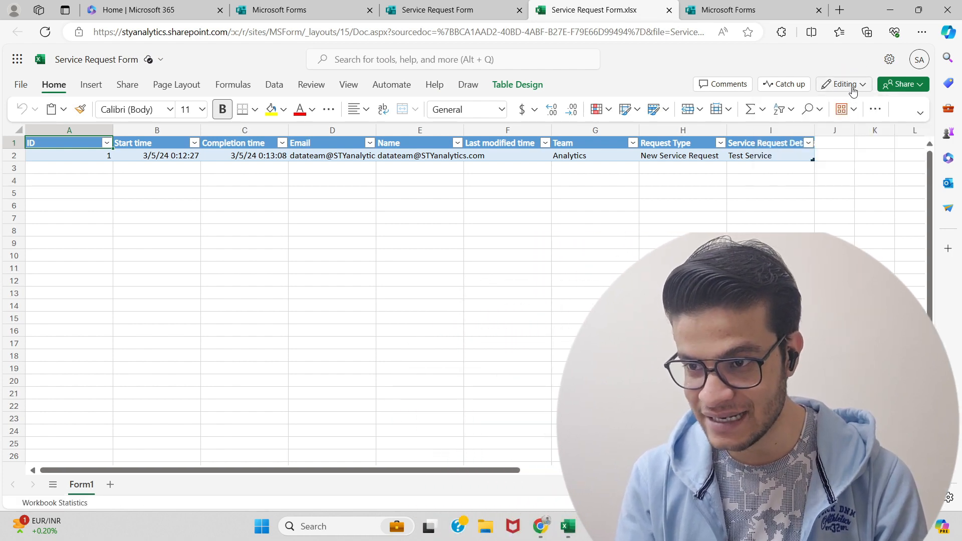
# Open the responses workbook in desktop Excel and copy its file path from the workbook information.
pyautogui.click(856, 89)
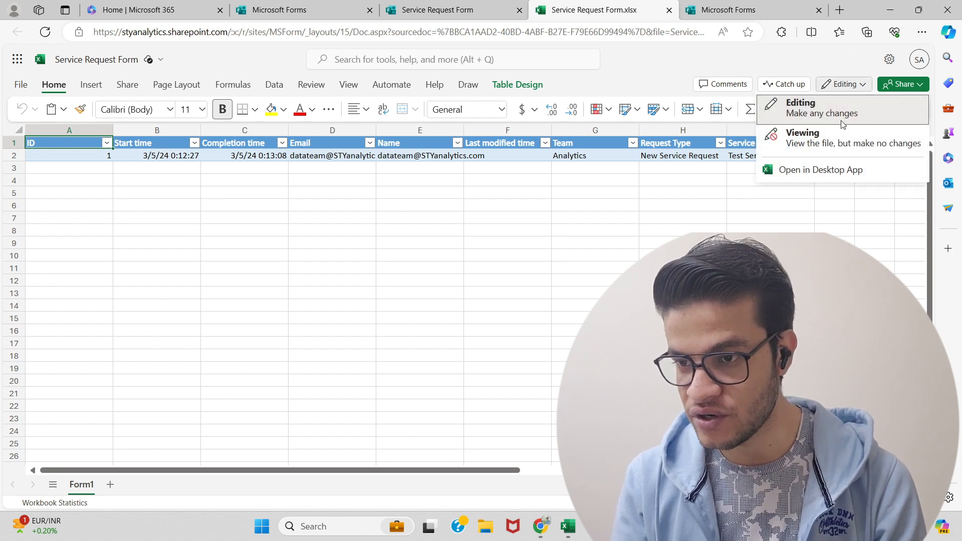
pyautogui.click(812, 171)
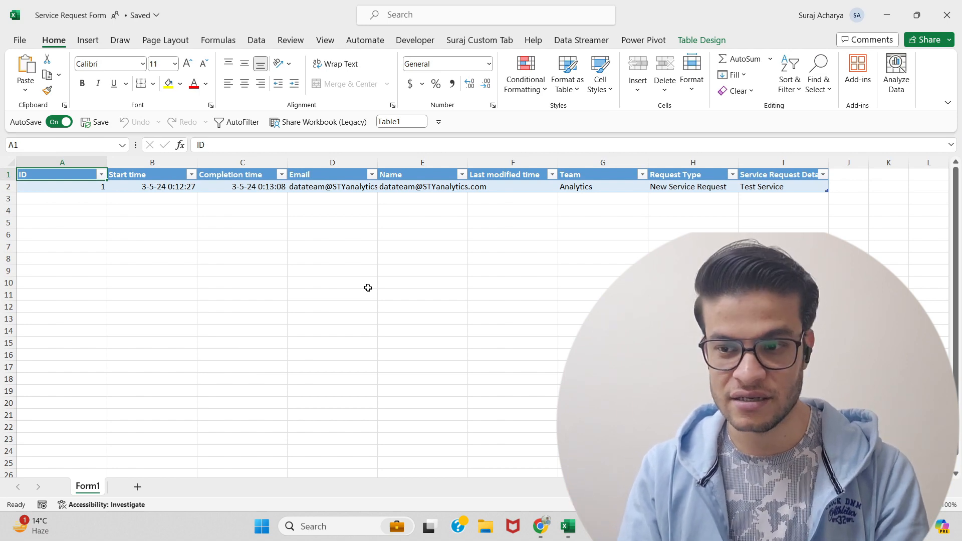
pyautogui.click(19, 40)
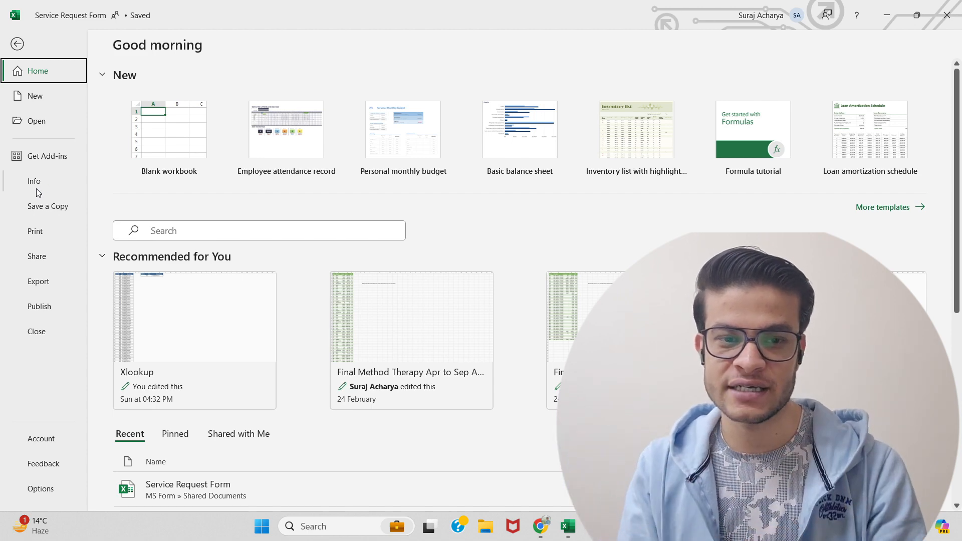
pyautogui.click(34, 183)
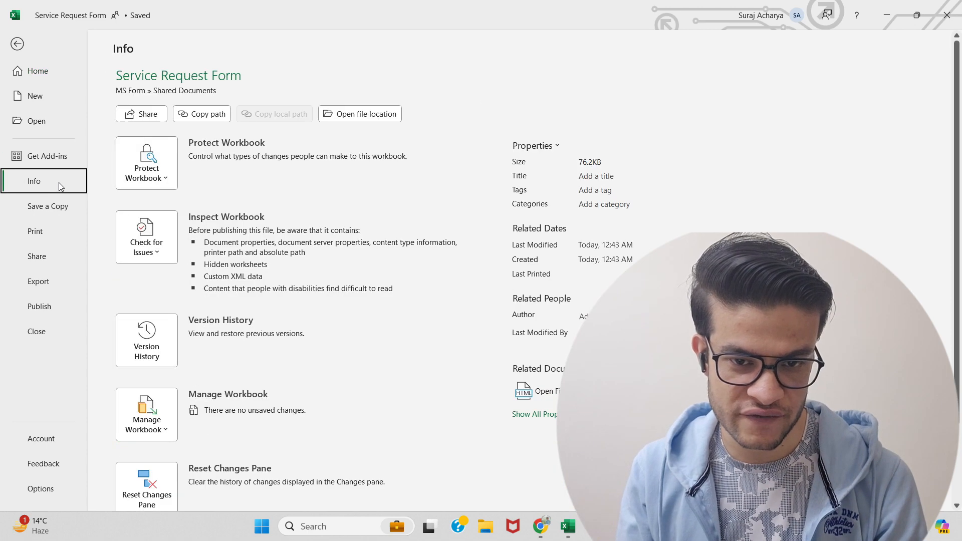
pyautogui.click(202, 115)
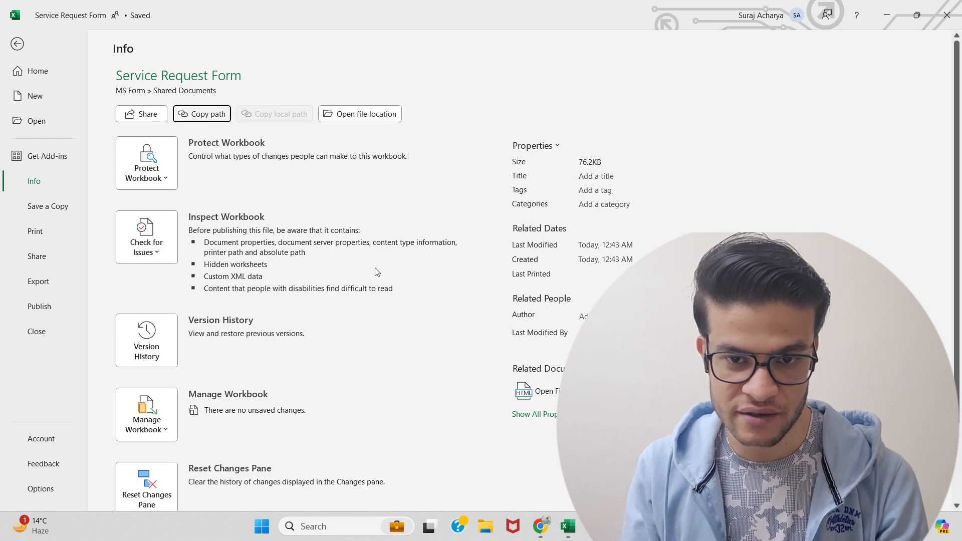
pyautogui.moveTo(377, 272)
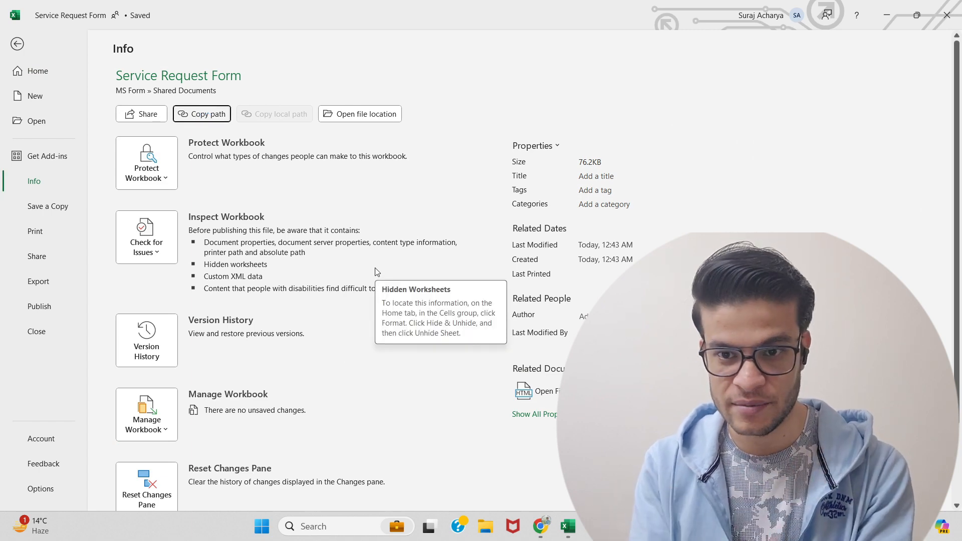
pyautogui.press('Escape')
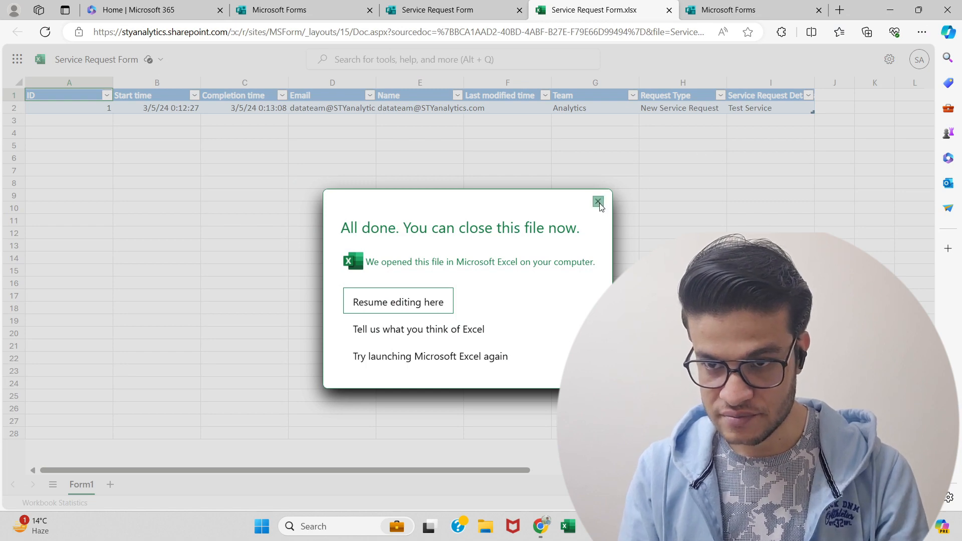
# Close the web copy of the responses workbook and create a blank workbook in desktop Excel.
pyautogui.click(598, 201)
pyautogui.hotkey('ctrl', 'w')
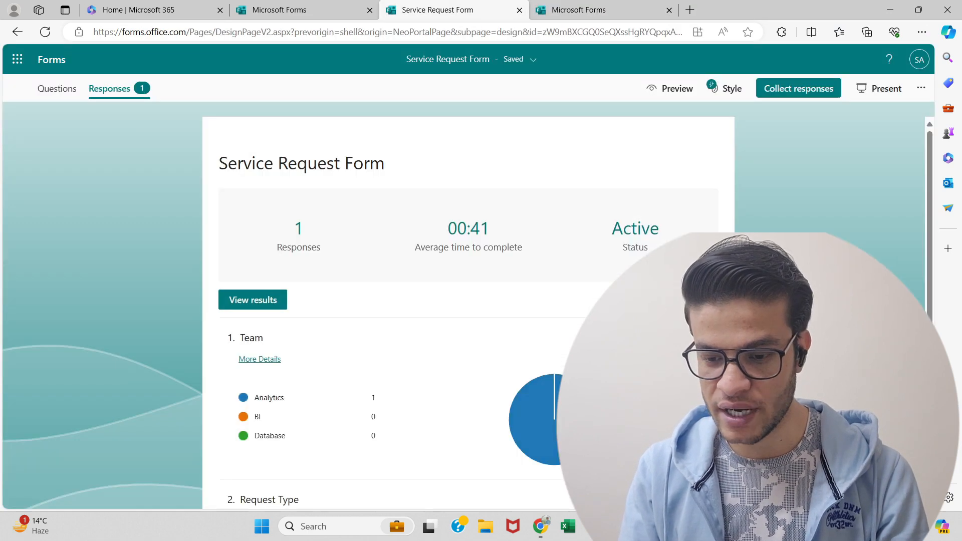
pyautogui.click(575, 525)
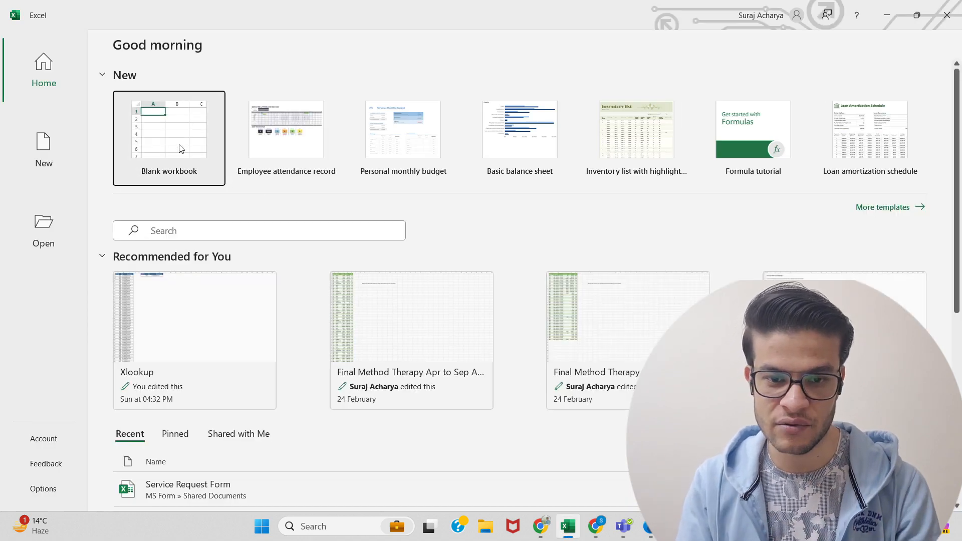
pyautogui.click(181, 149)
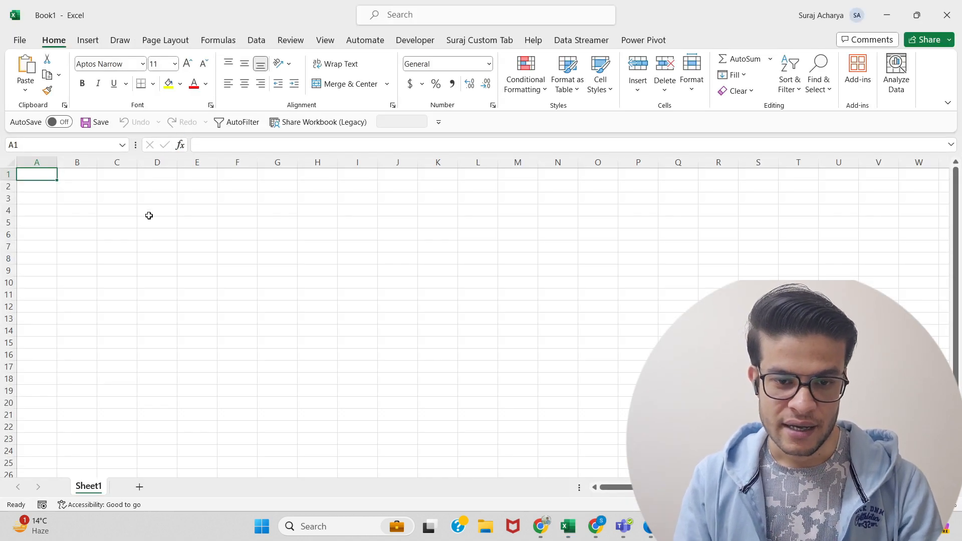
pyautogui.click(148, 216)
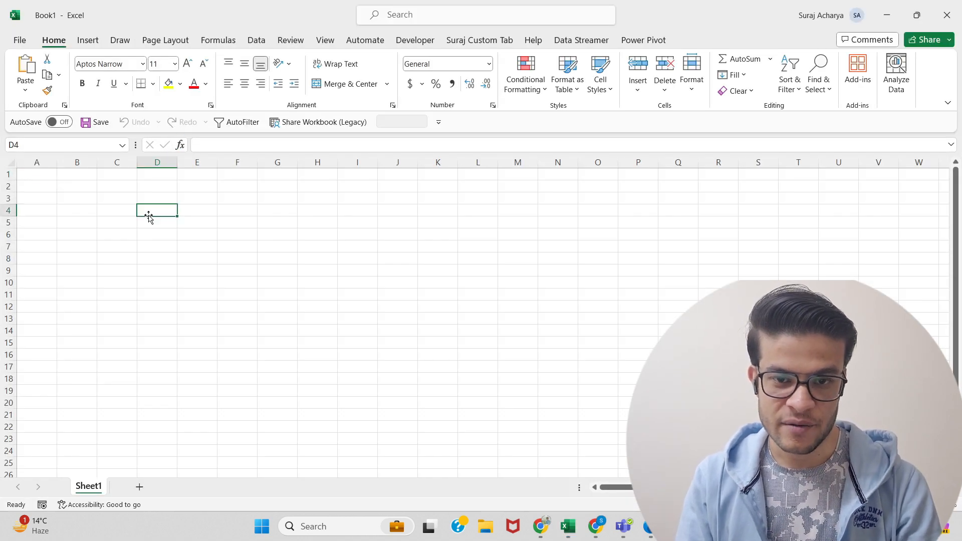
# Start a web data import using the copied workbook path as URL, with the trailing ?web=1 removed.
pyautogui.click(254, 40)
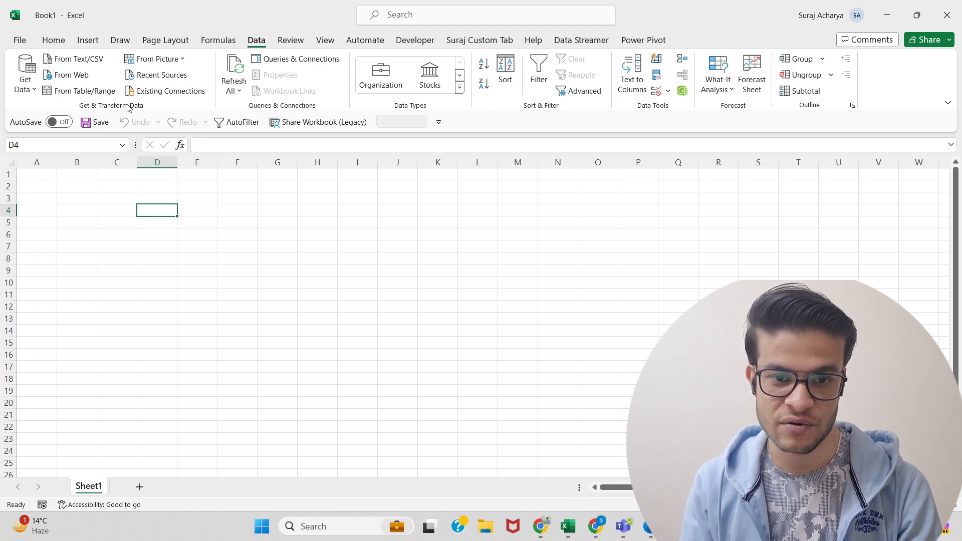
pyautogui.click(71, 77)
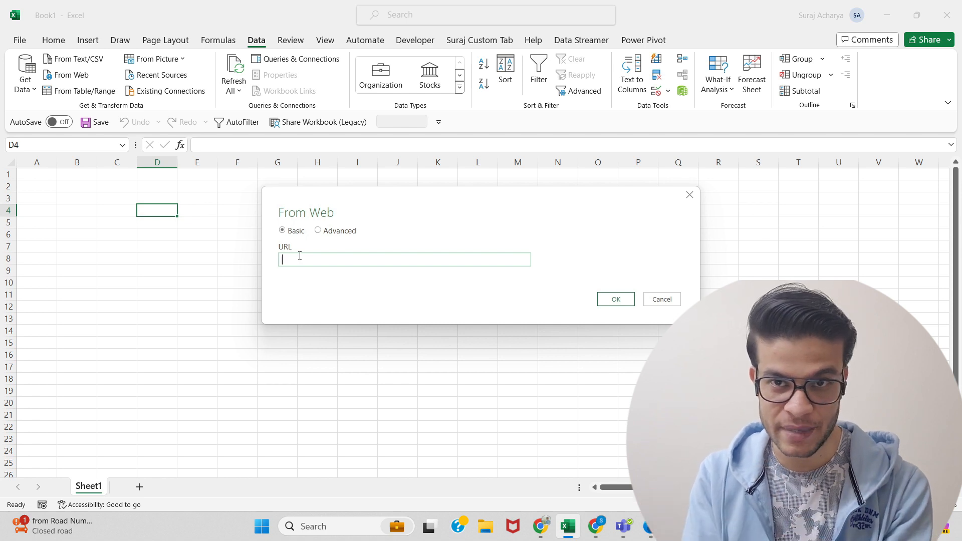
pyautogui.hotkey('ctrl', 'v')
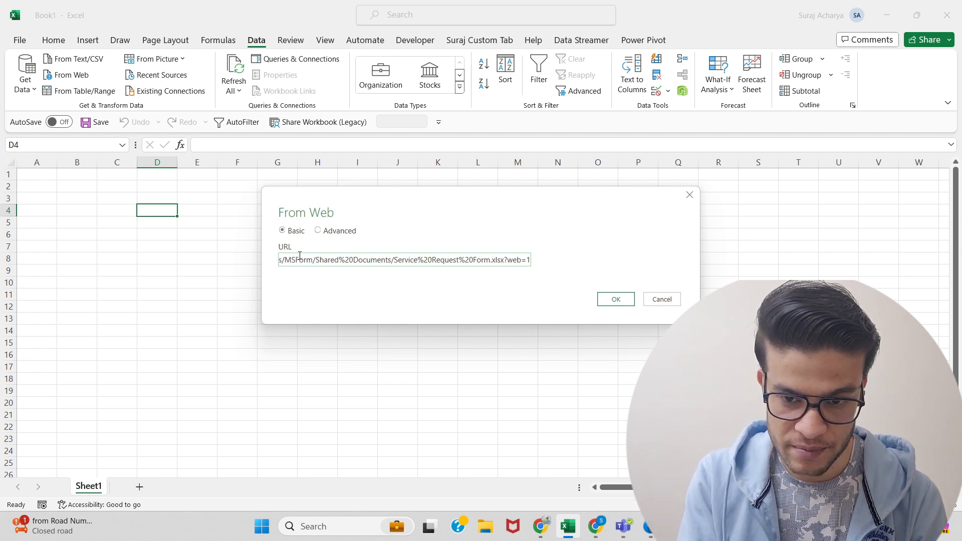
pyautogui.click(518, 260)
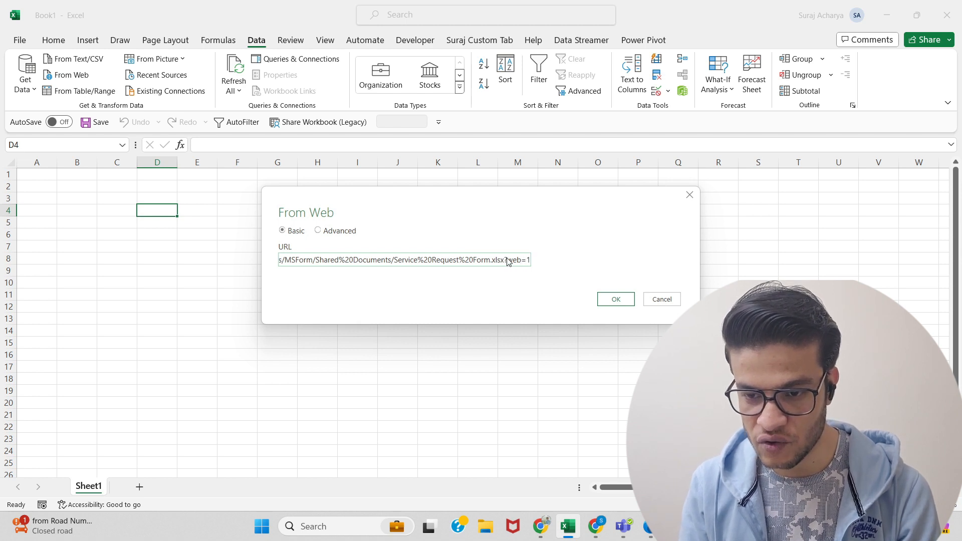
pyautogui.moveTo(505, 261); pyautogui.dragTo(528, 267)
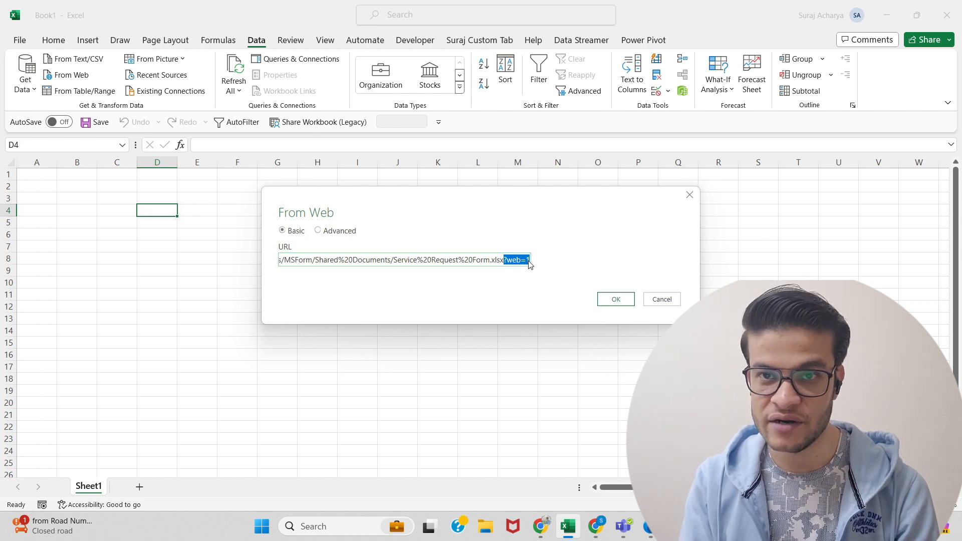
pyautogui.press('BackSpace')
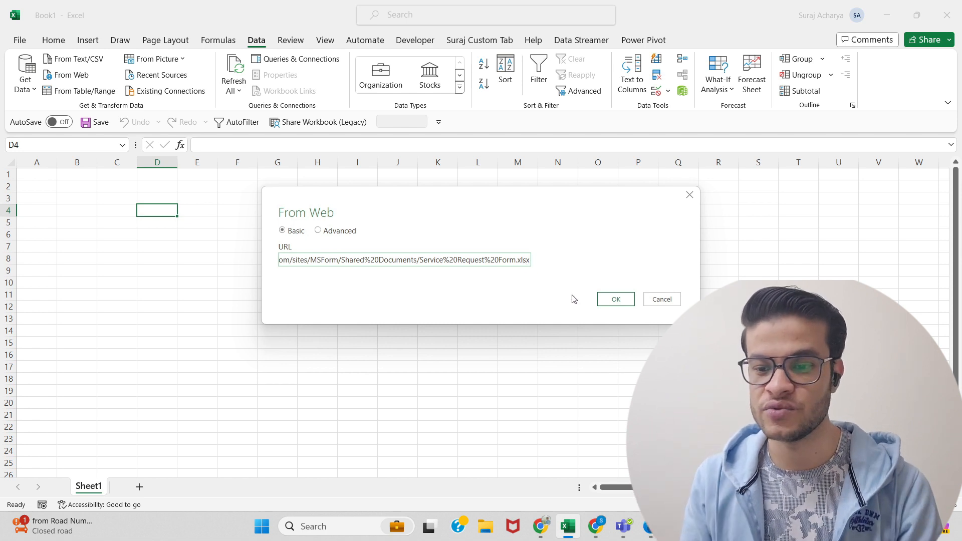
pyautogui.click(623, 303)
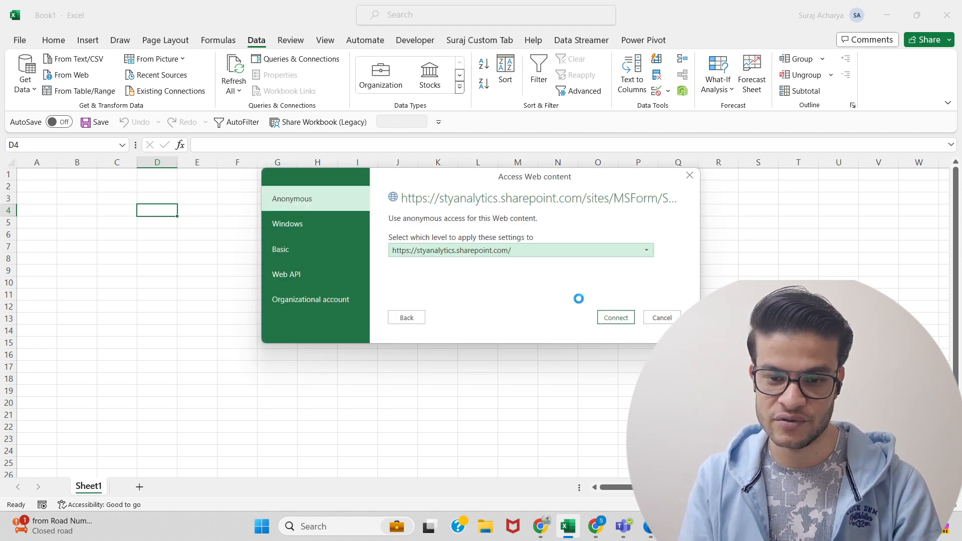
# Sign in with the organizational account and connect to the SharePoint workbook.
pyautogui.click(323, 307)
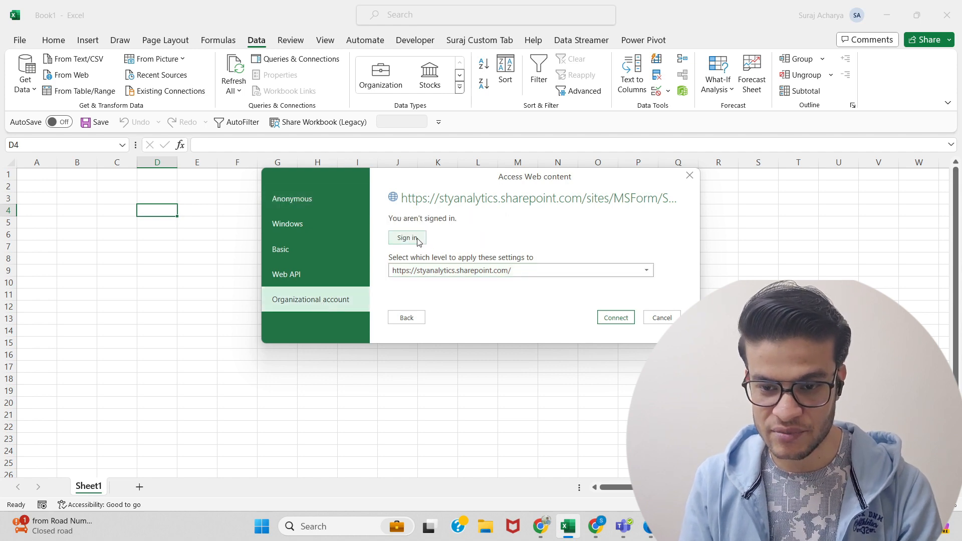
pyautogui.click(406, 238)
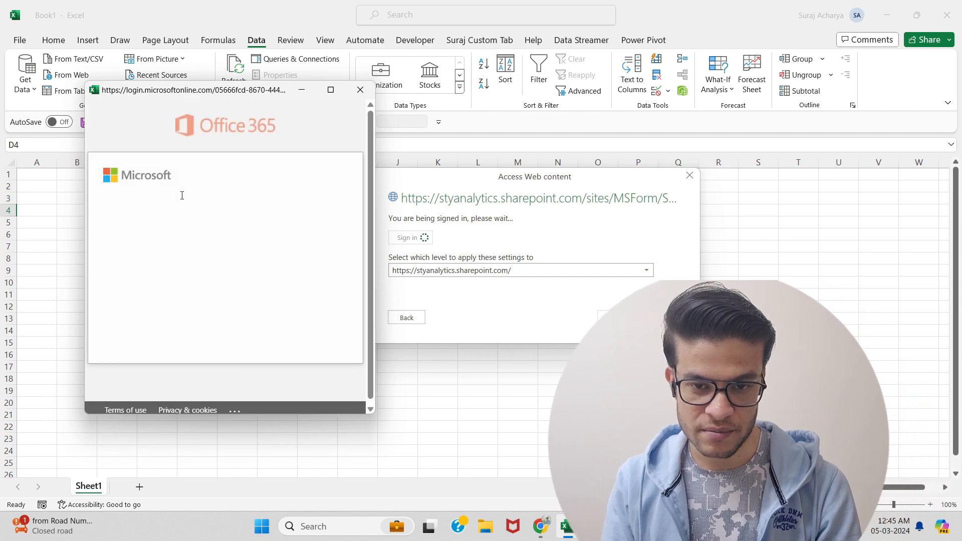
pyautogui.click(185, 243)
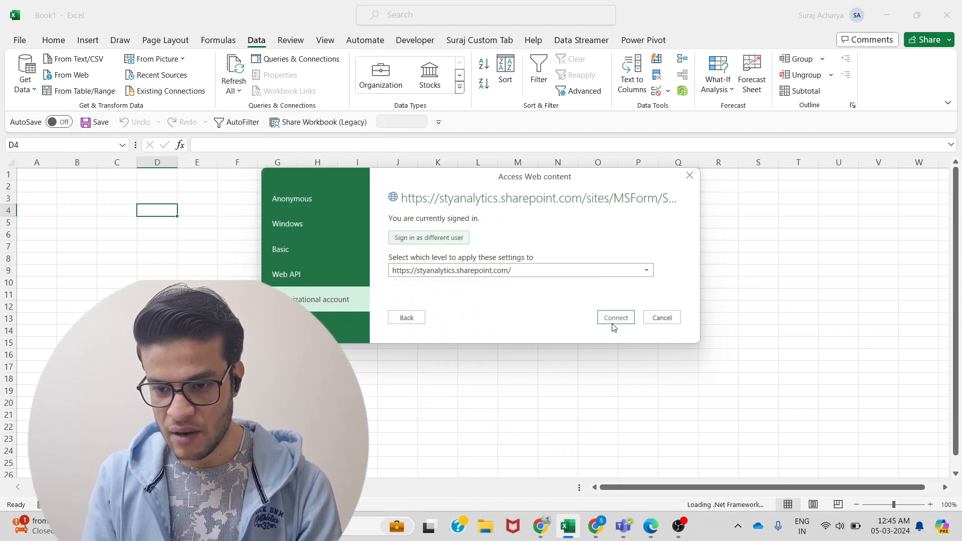
pyautogui.click(615, 318)
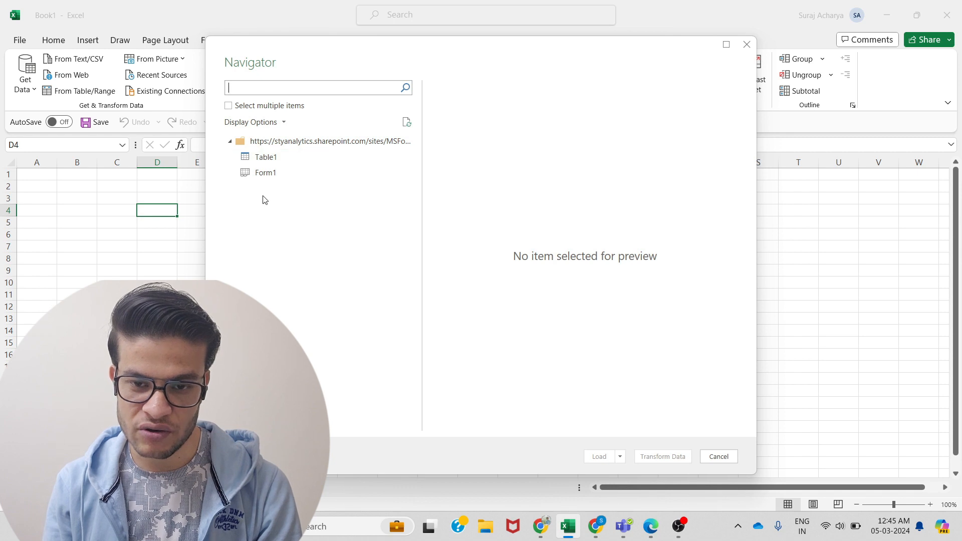
# Preview Table1 and Form1 of the connected workbook, and load Form1 into the new workbook.
pyautogui.click(275, 158)
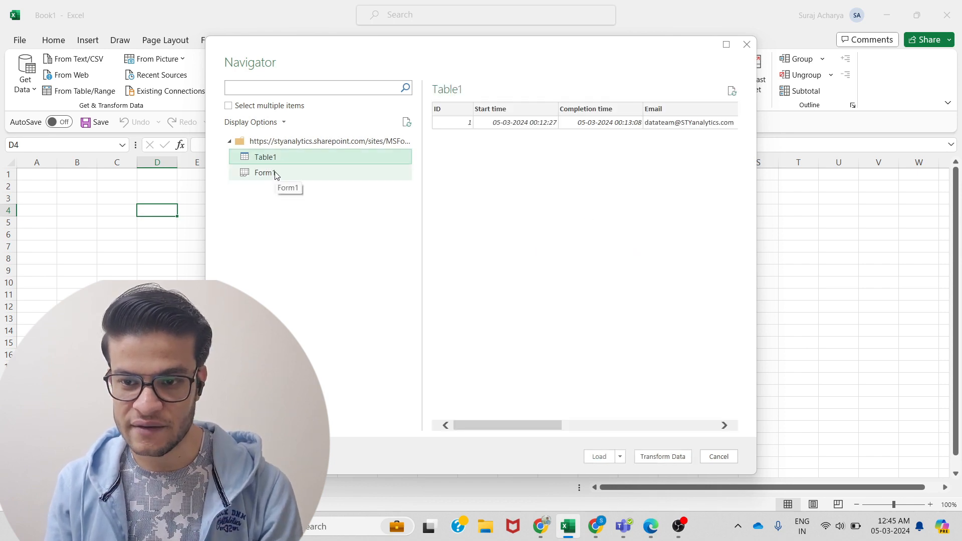
pyautogui.click(275, 173)
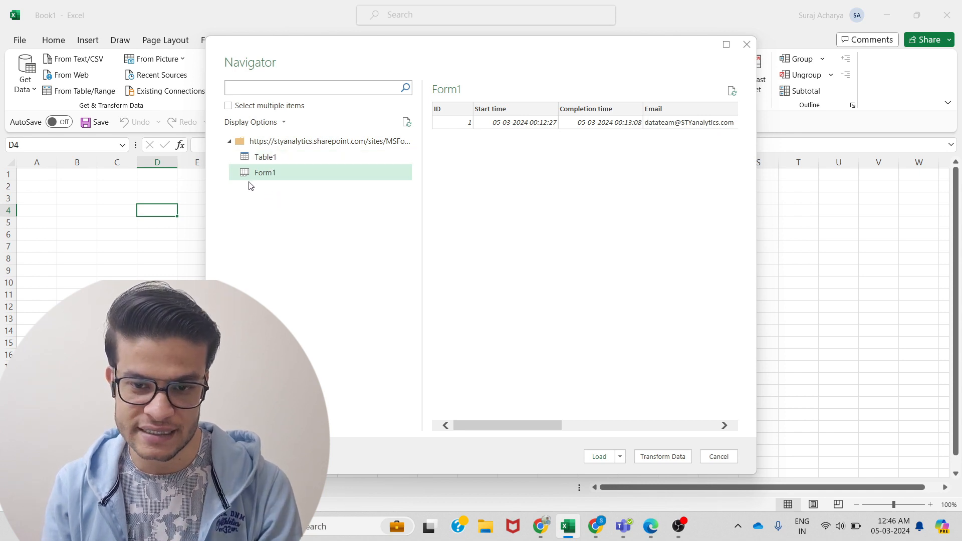
pyautogui.click(254, 163)
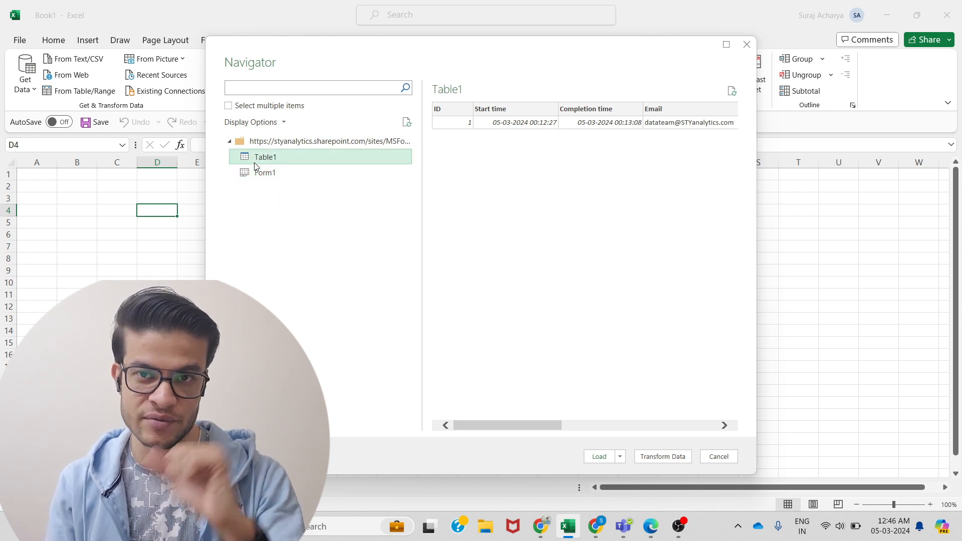
pyautogui.click(269, 179)
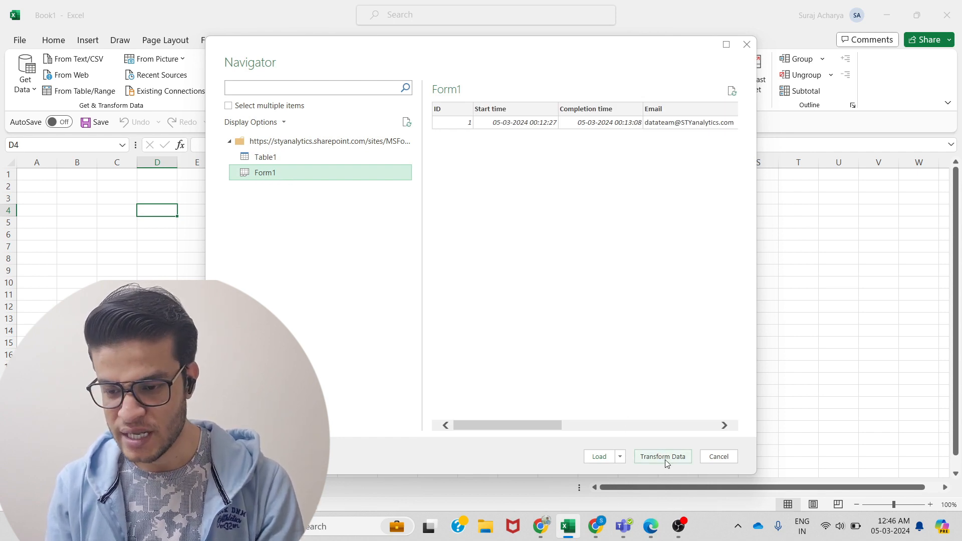
pyautogui.click(620, 457)
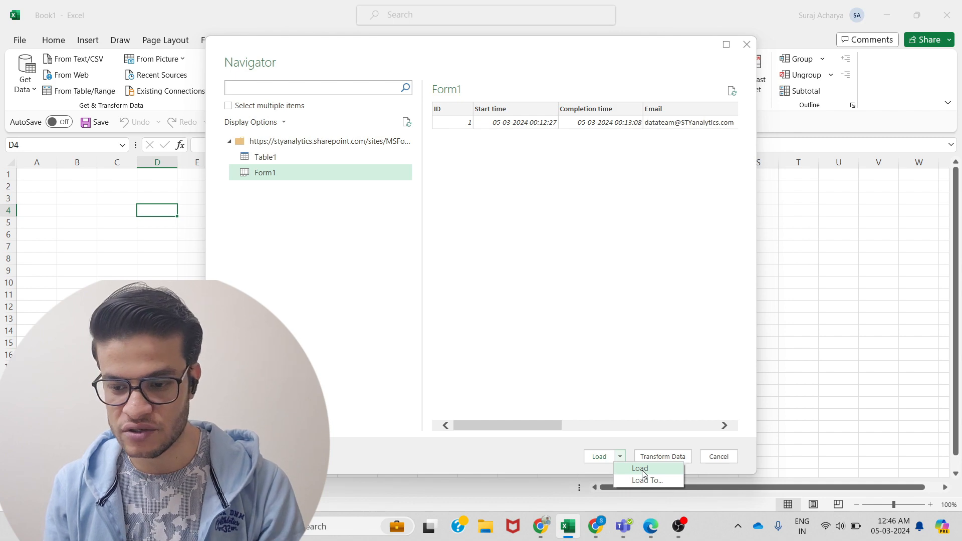
pyautogui.click(641, 470)
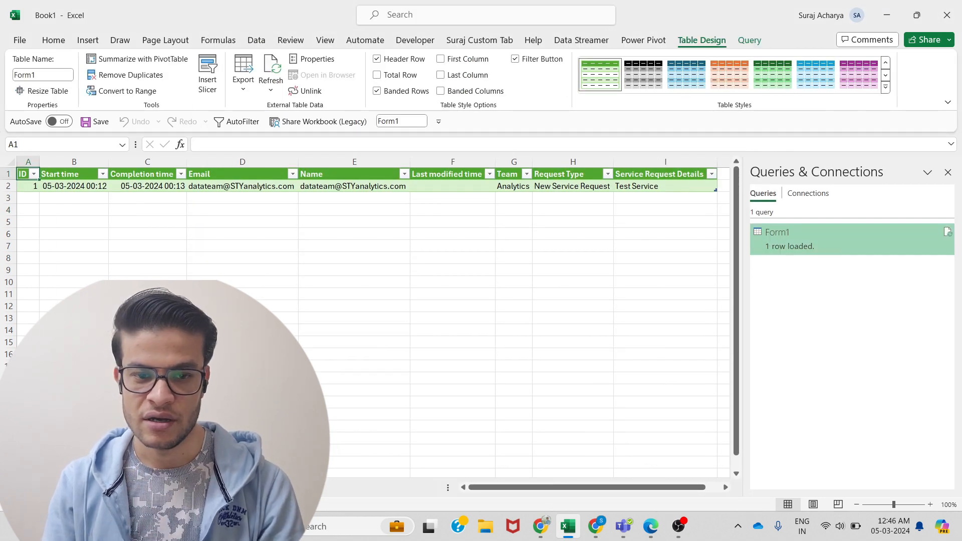
pyautogui.click(148, 306)
pyautogui.hotkey('ctrl', 'Up')
pyautogui.hotkey('ctrl', 'Up')
pyautogui.hotkey('ctrl', 'Right')
pyautogui.hotkey('ctrl', 'Left')
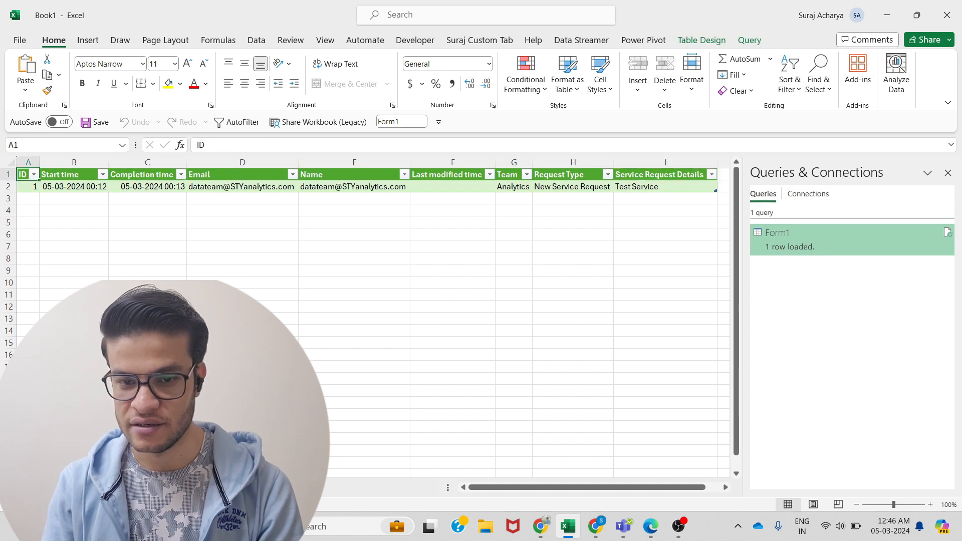
pyautogui.hotkey('ctrl', 's')
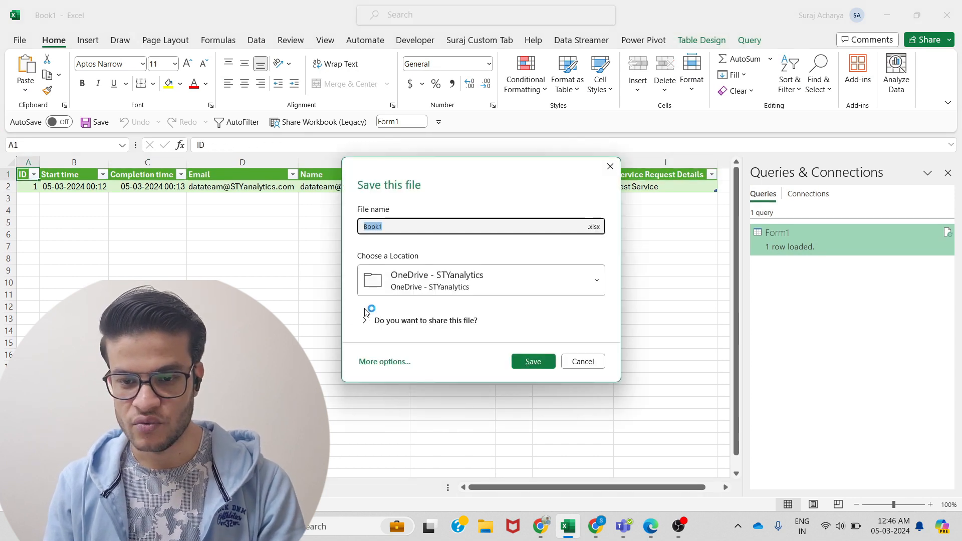
pyautogui.press('Escape')
pyautogui.click(187, 269)
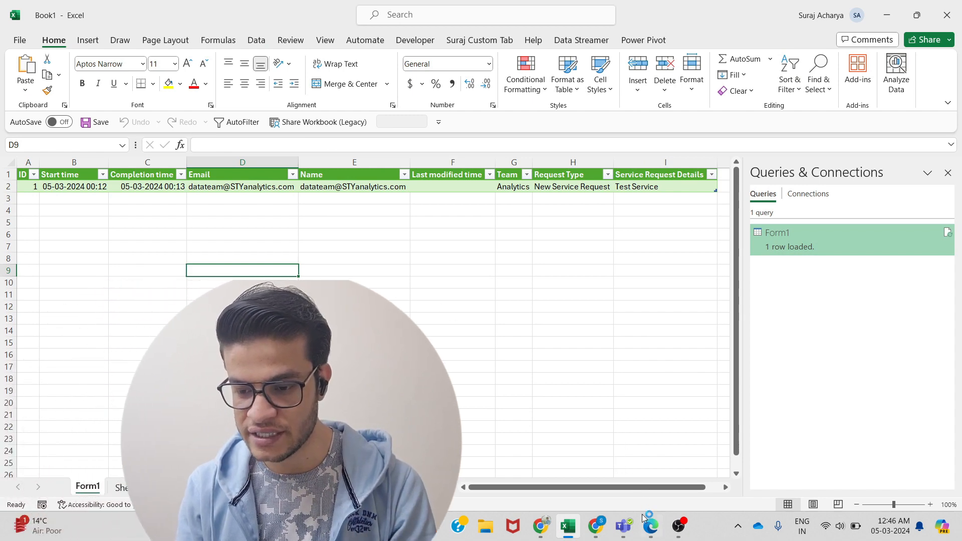
# Submit another Service Request Form response in the browser with team BI, request type Addition to Existing Service and details "Addition".
pyautogui.click(595, 526)
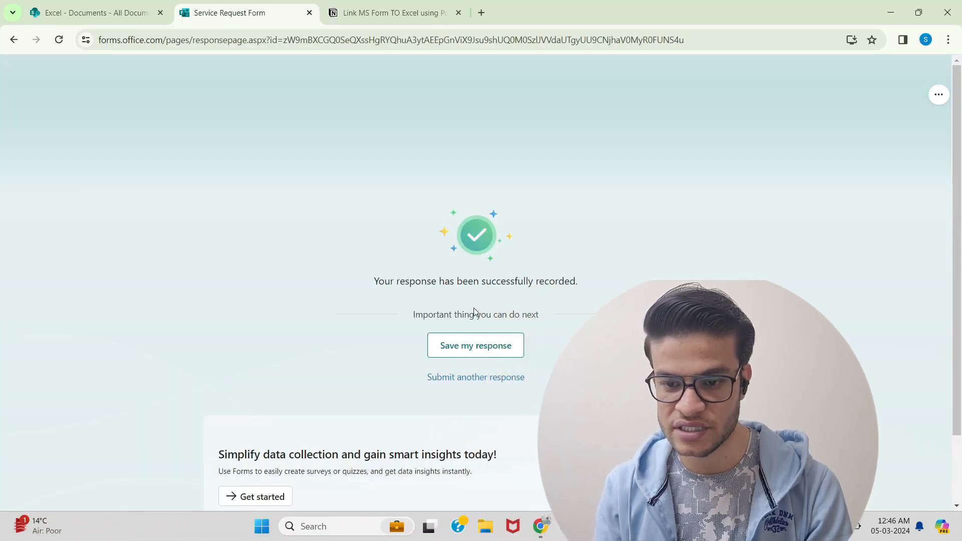
pyautogui.click(480, 378)
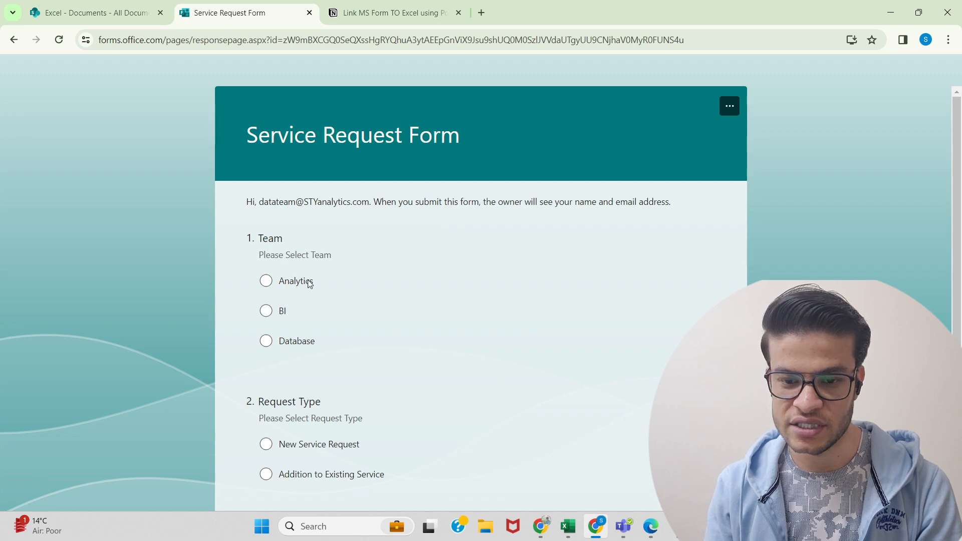
pyautogui.click(267, 315)
pyautogui.scroll(-3, 344, 306)
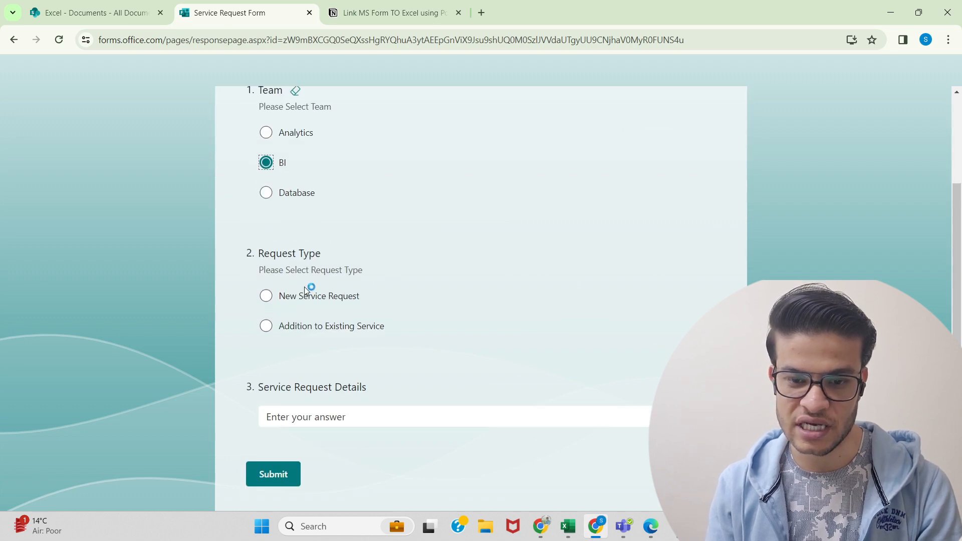
pyautogui.click(268, 328)
pyautogui.click(300, 411)
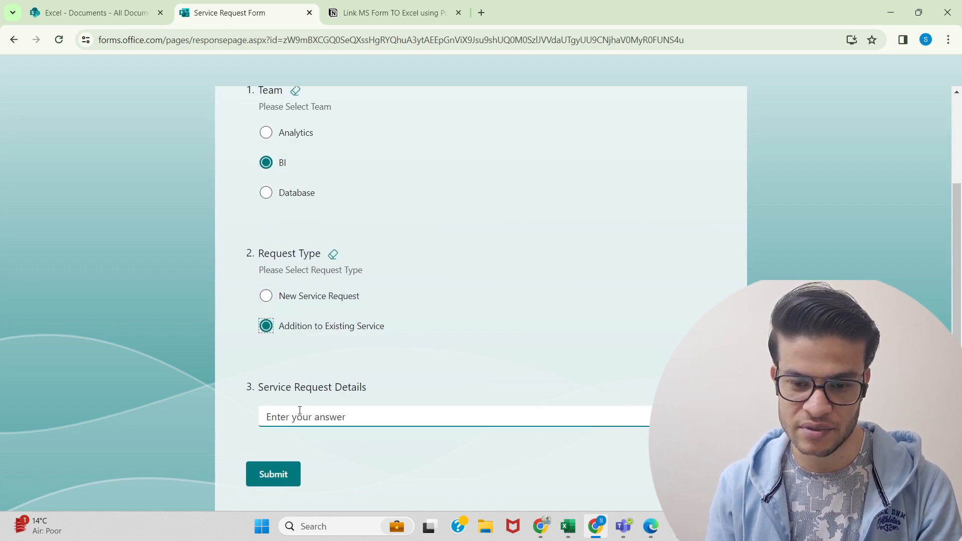
pyautogui.write('Addition')
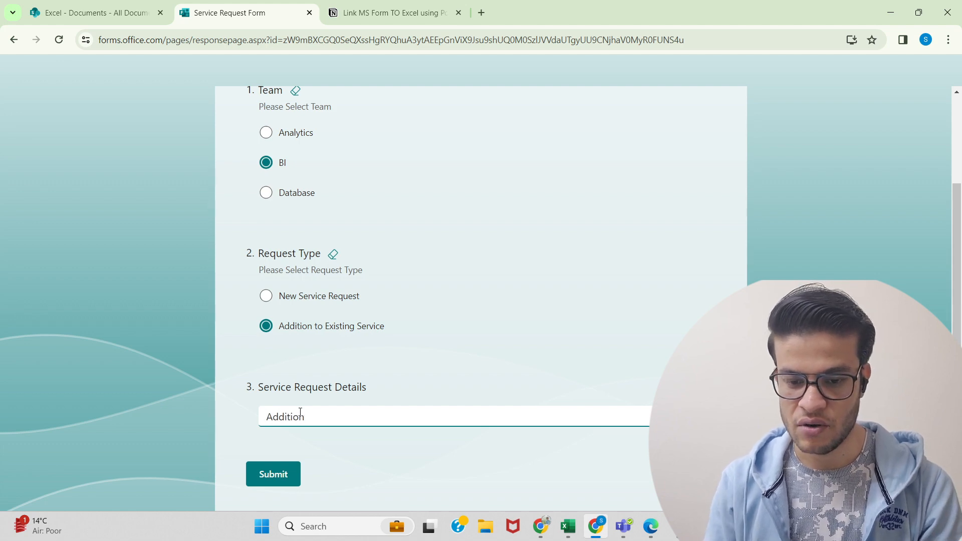
pyautogui.click(273, 473)
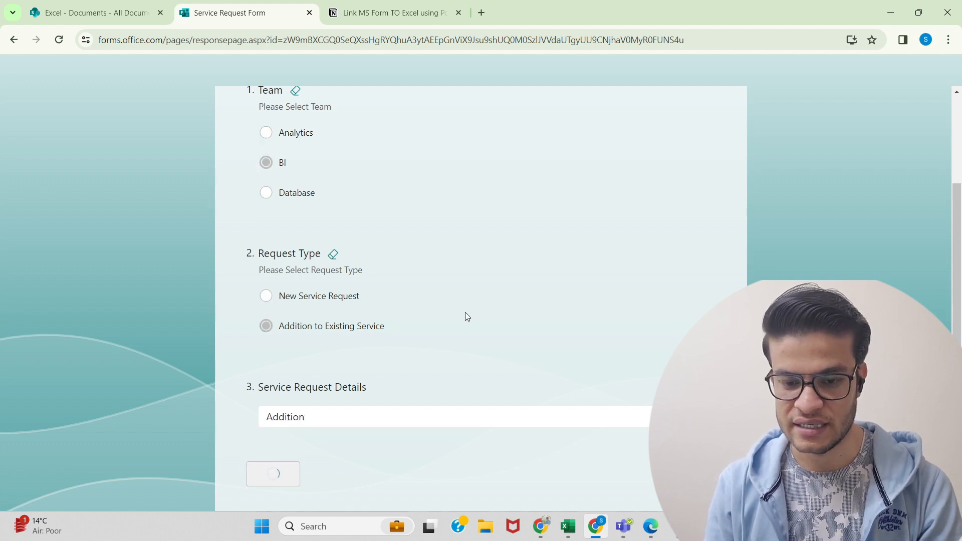
# Switch back to the desktop Excel workbook and refresh the Form1 query to pull in the newly submitted response.
pyautogui.hotkey('alt', 'Tab')
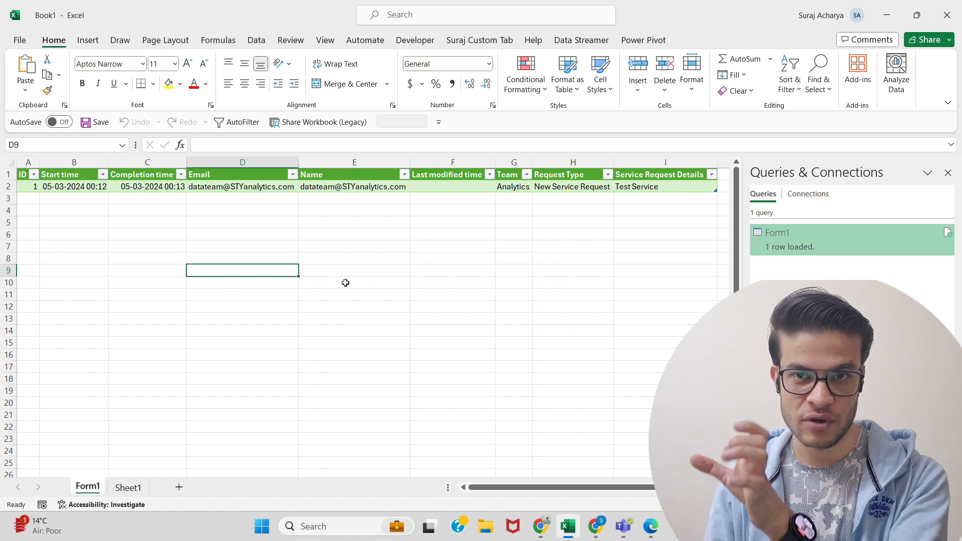
pyautogui.click(257, 40)
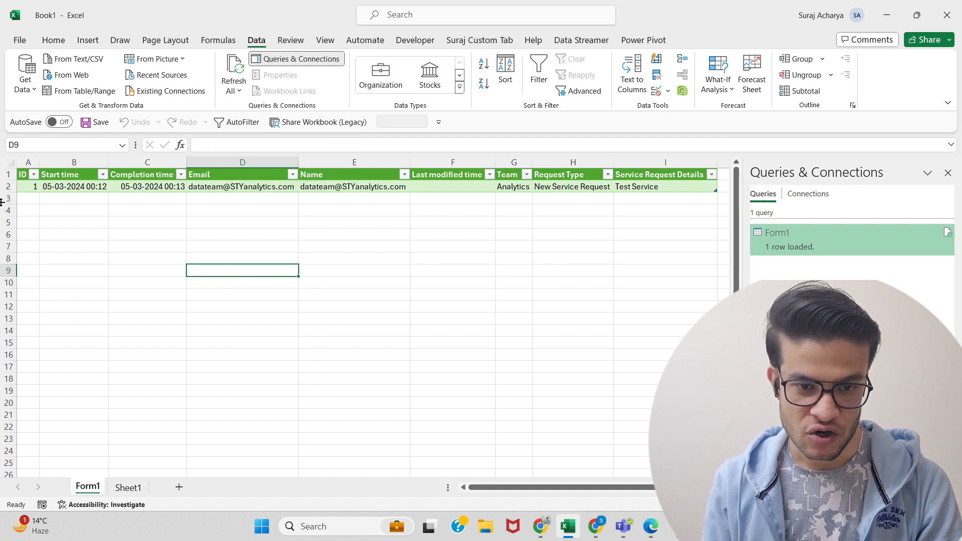
pyautogui.click(6, 186)
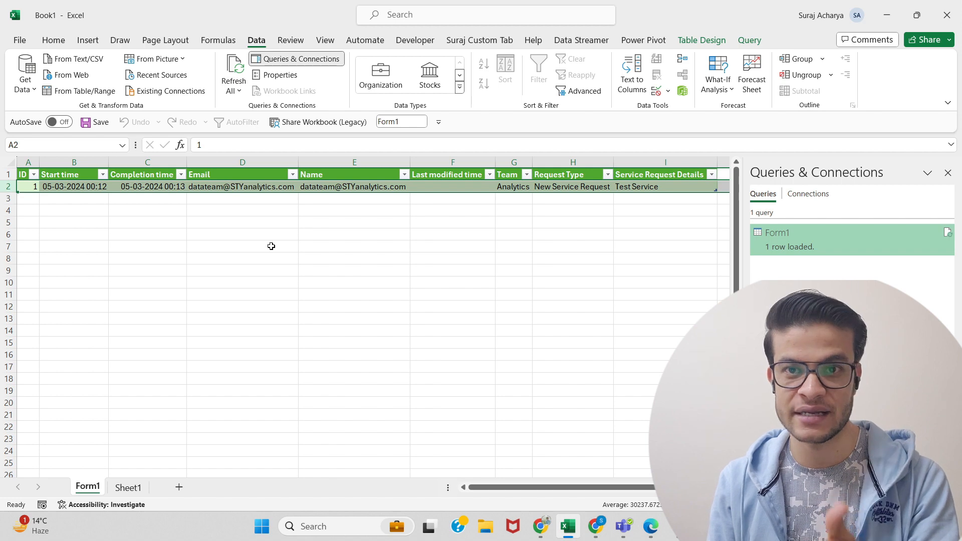
pyautogui.click(238, 68)
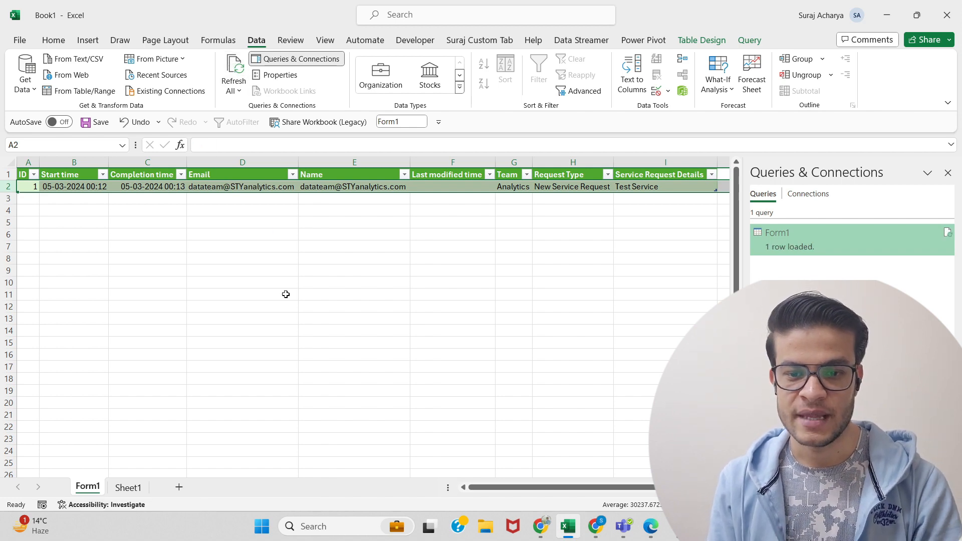
pyautogui.click(241, 70)
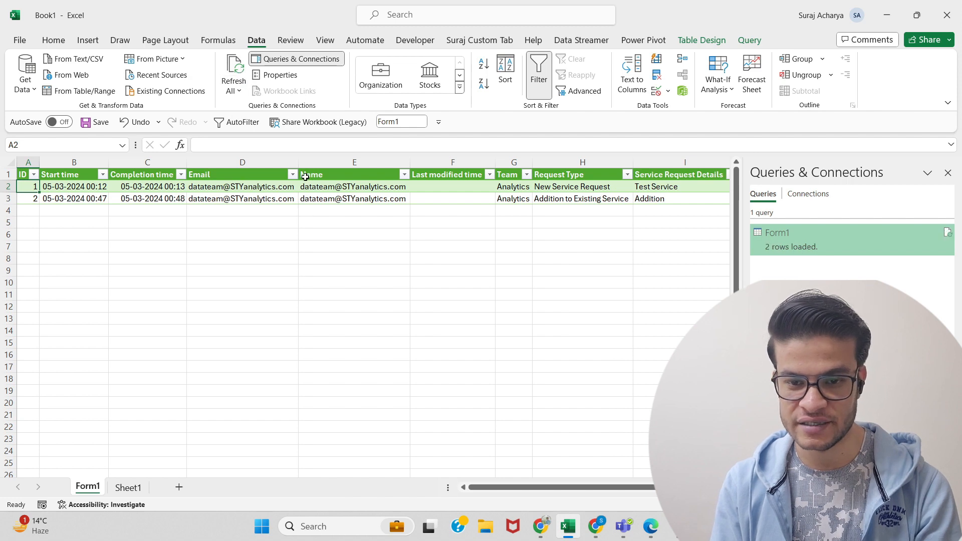